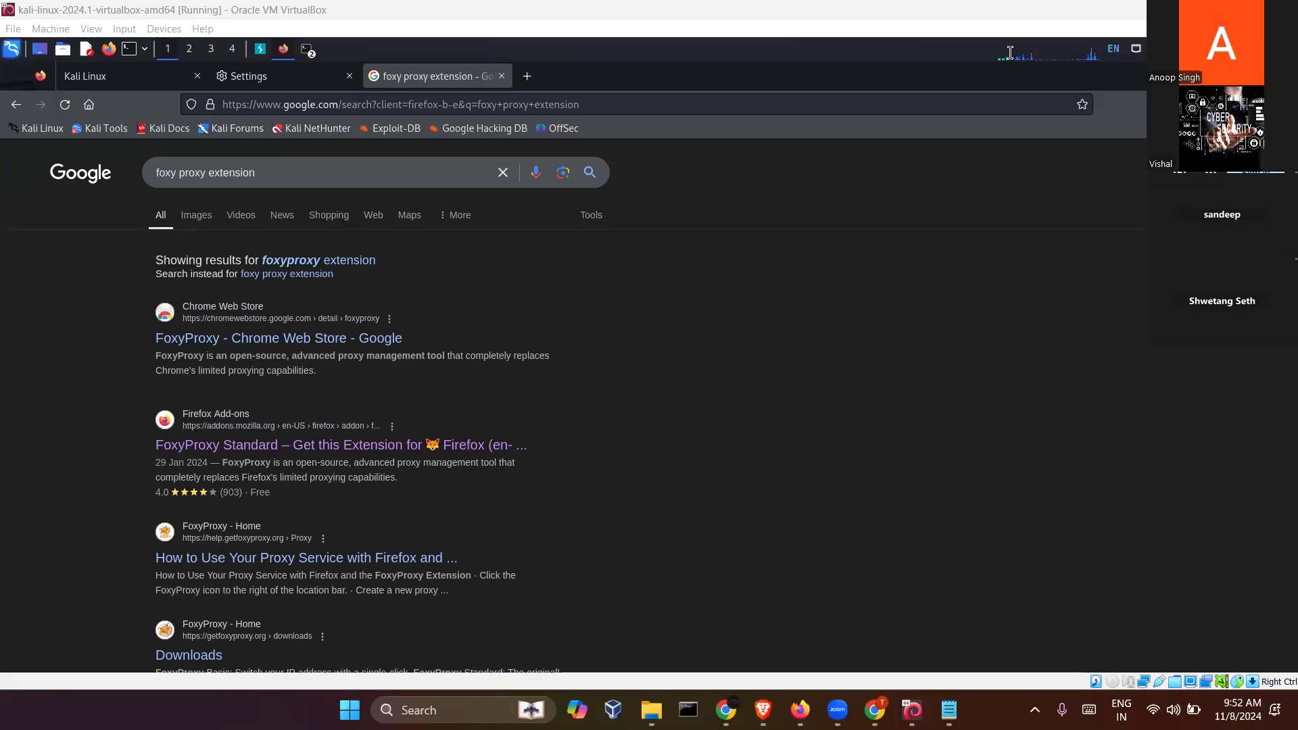
- Open the FoxyProxy Standard page on Firefox Add-ons from the search results
click(701, 220)
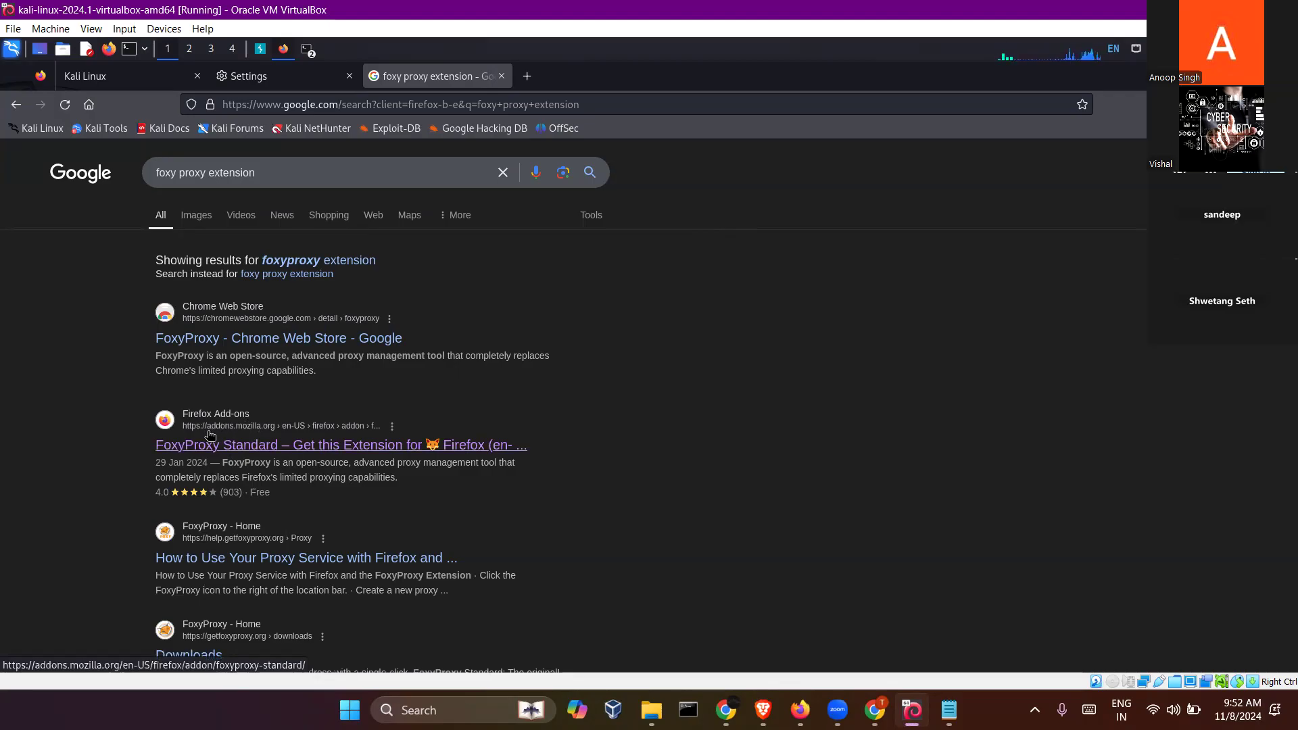
click(246, 437)
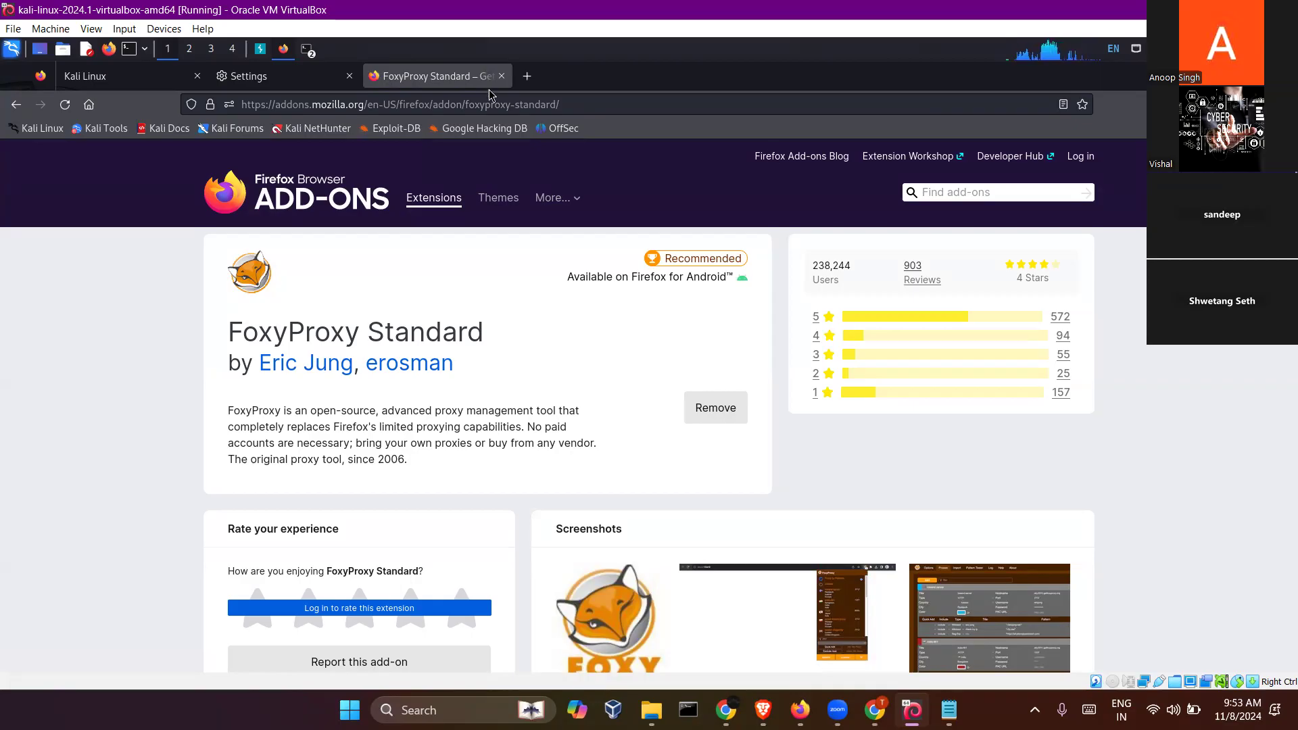
- Review the browser's proxy connection settings, close them without changes and return to the FoxyProxy Standard page
click(302, 81)
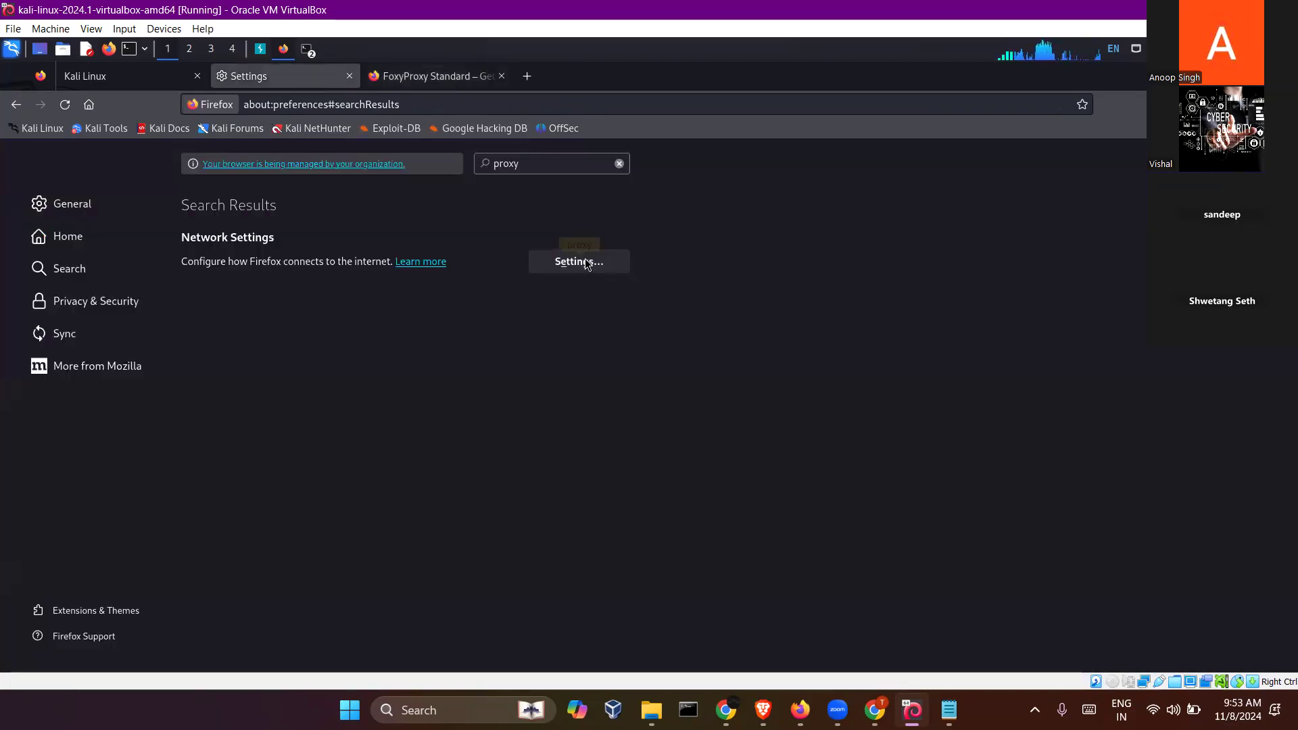
click(579, 263)
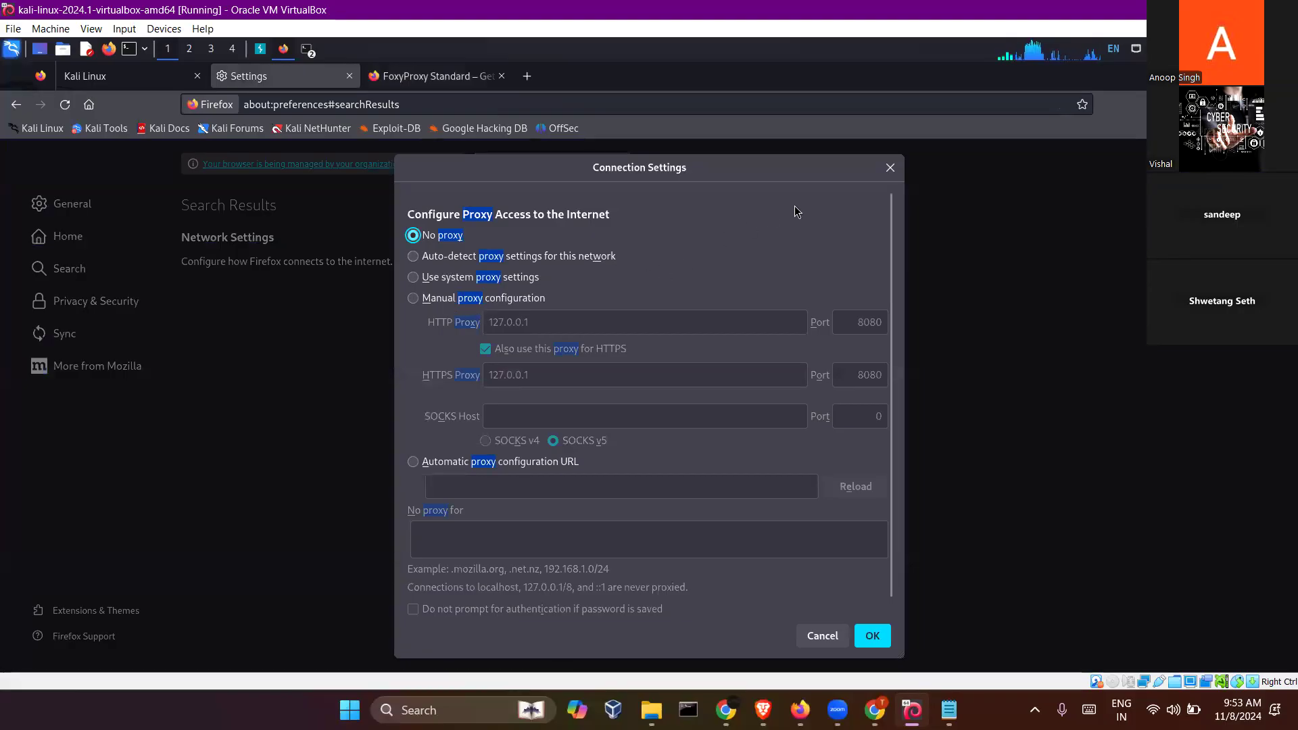
click(890, 167)
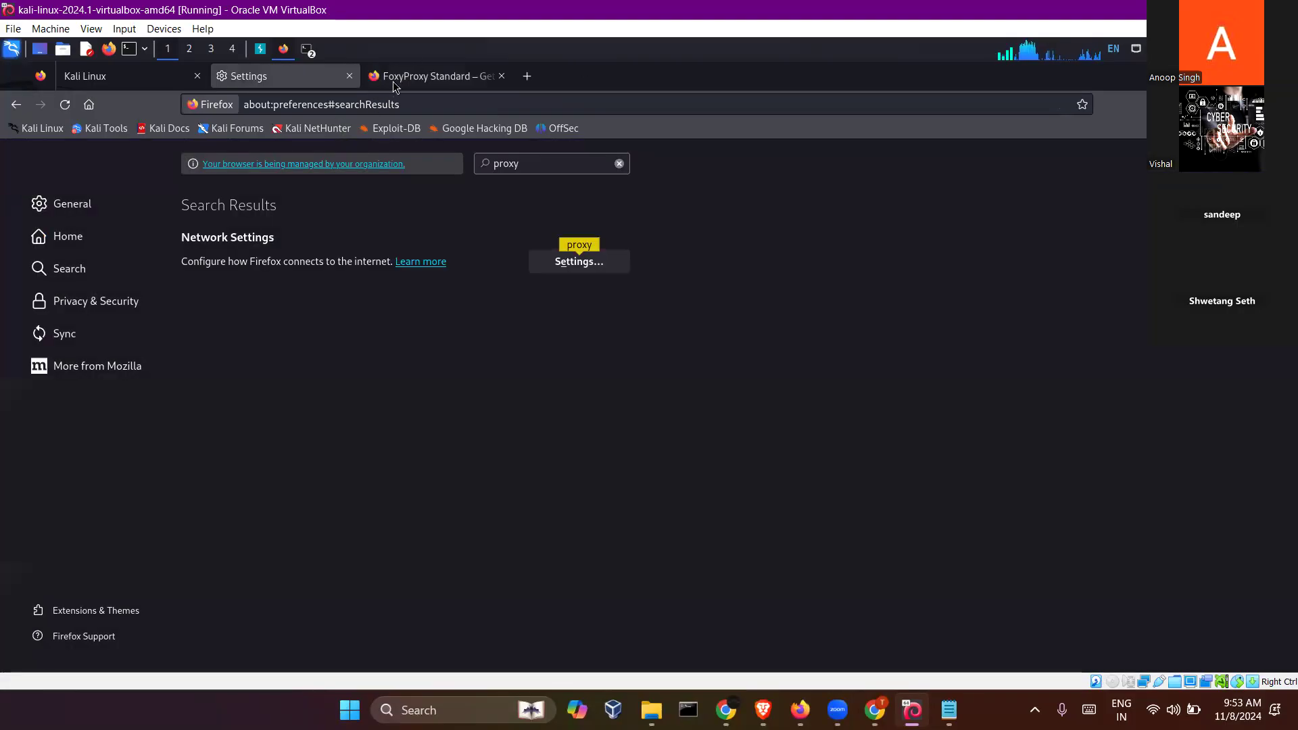
click(433, 76)
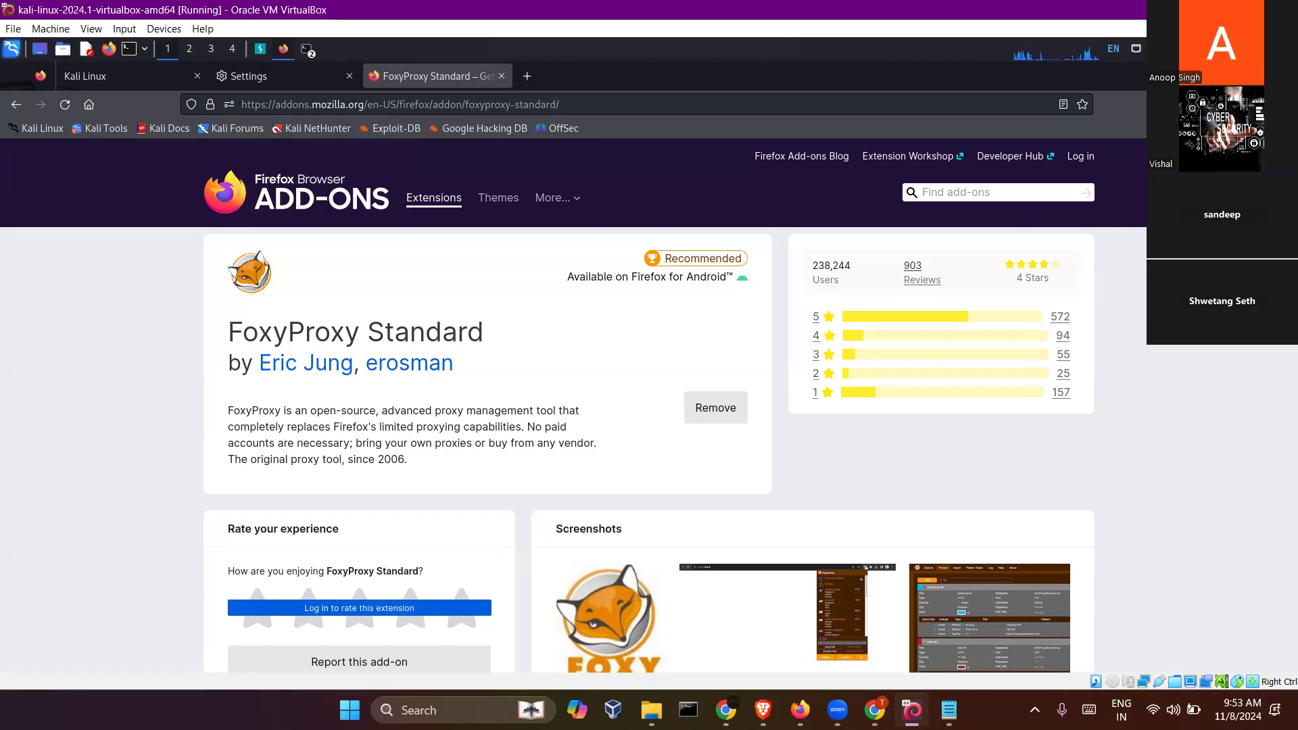
- Open the FoxyProxy extension's options and show its list of proxies
key(ctrl+shift+a)
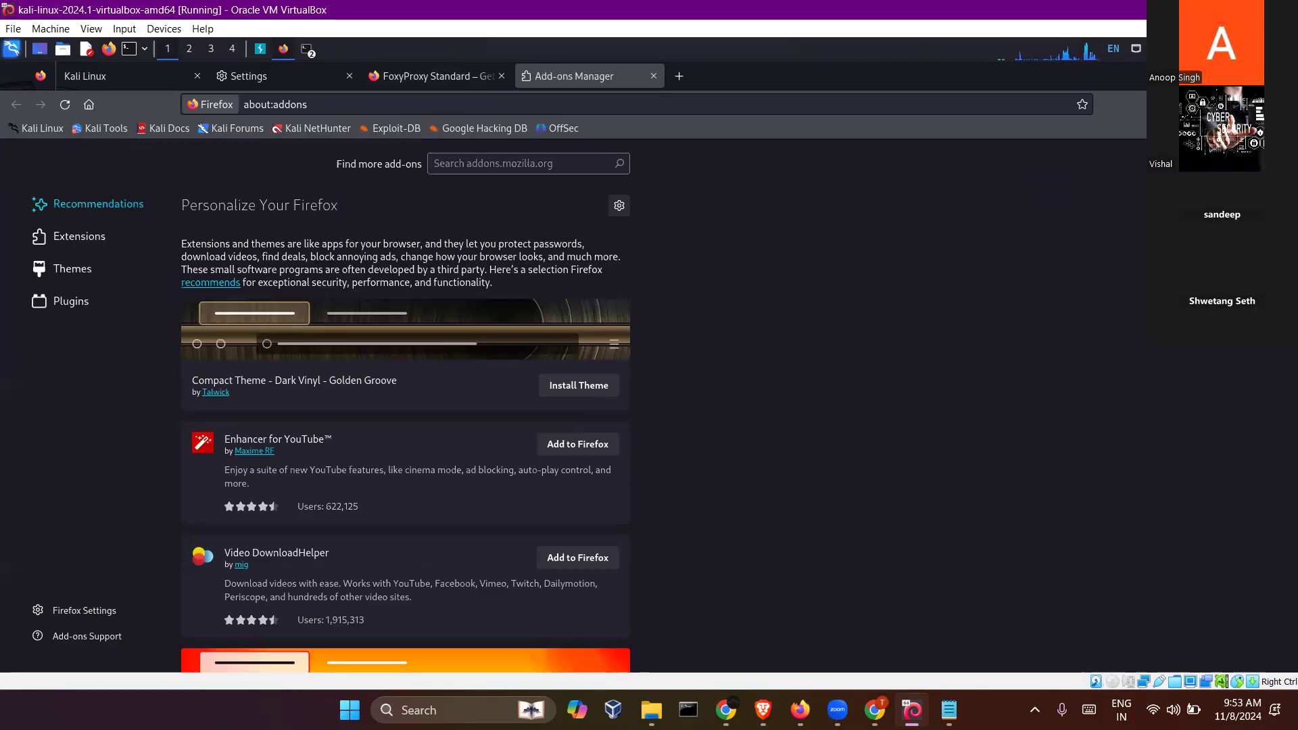
click(1256, 105)
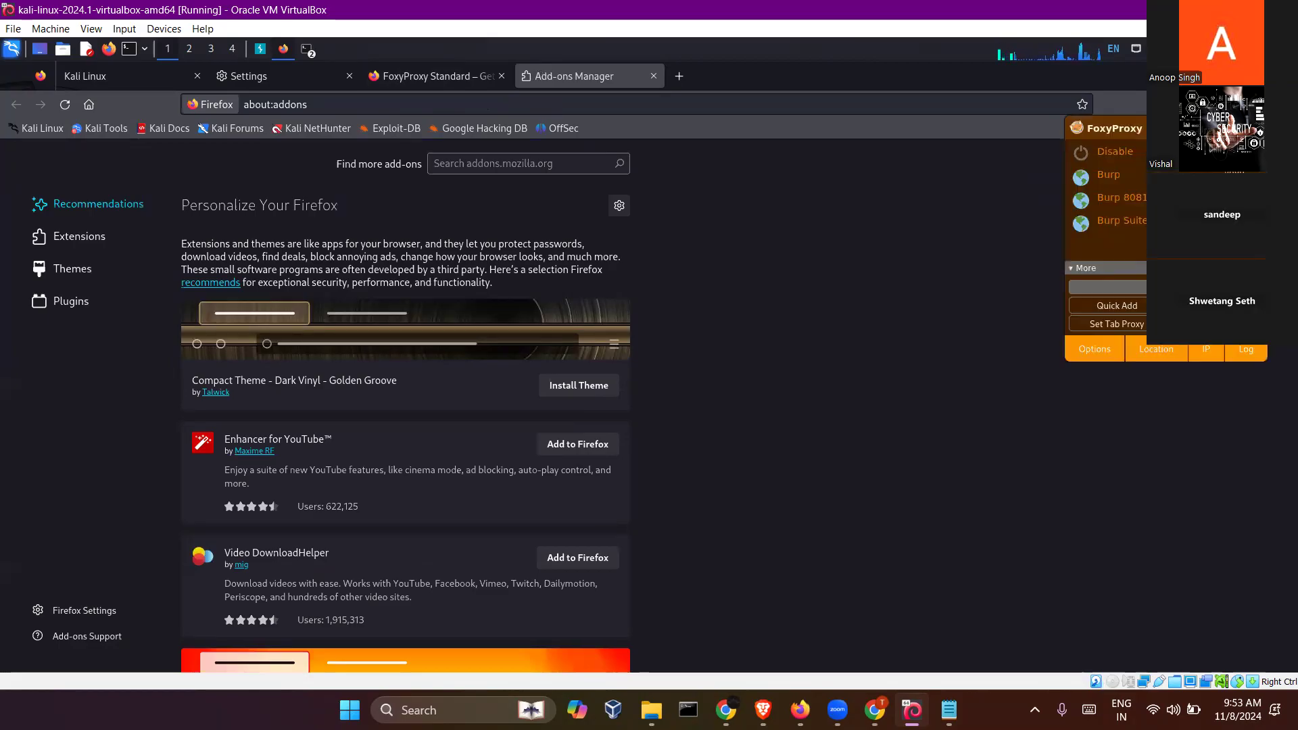
click(1105, 351)
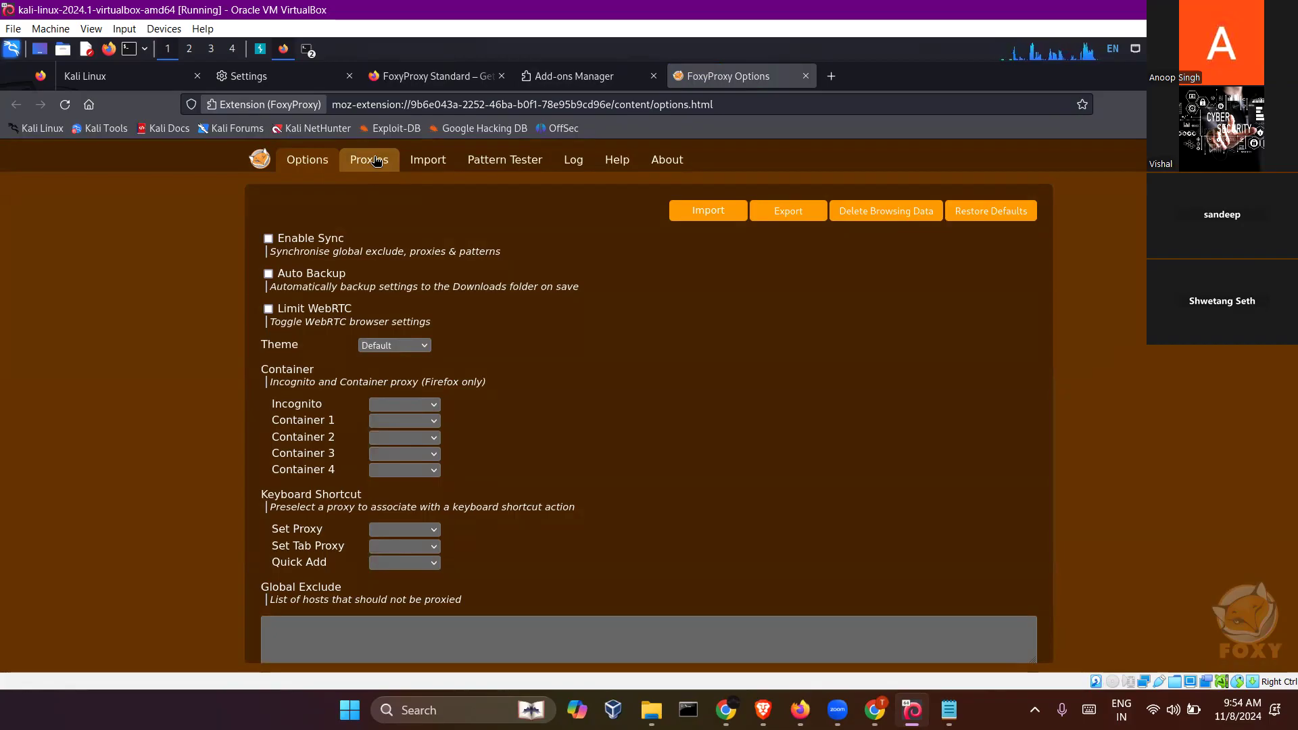
click(370, 160)
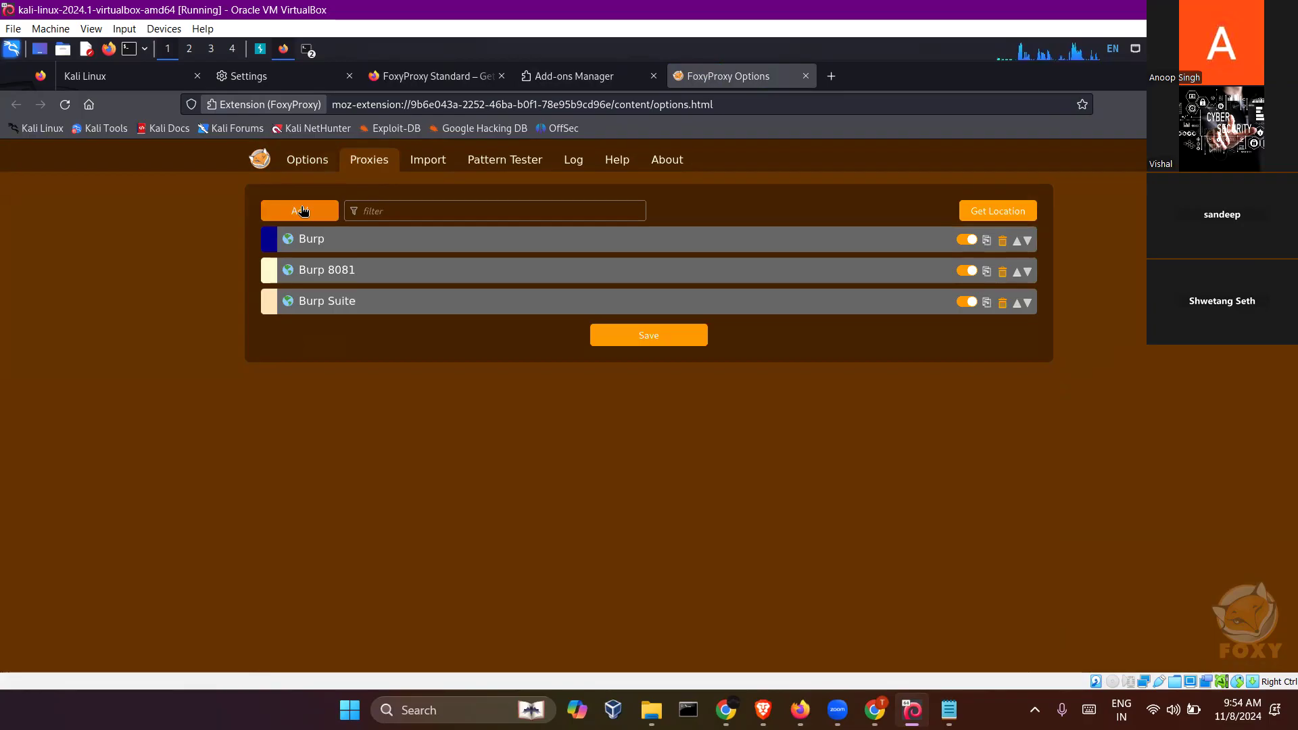
- Add a blank proxy entry in FoxyProxy and examine its Hostname and Port fields
click(302, 210)
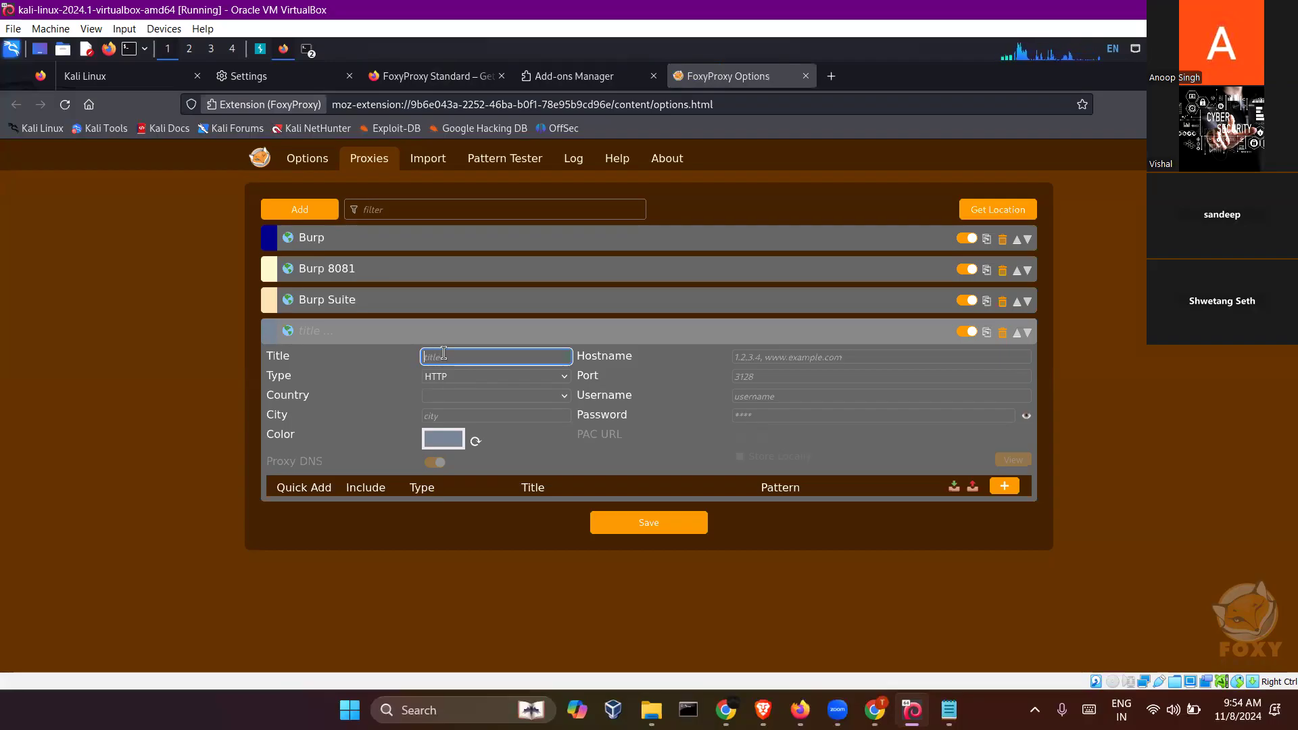
click(769, 353)
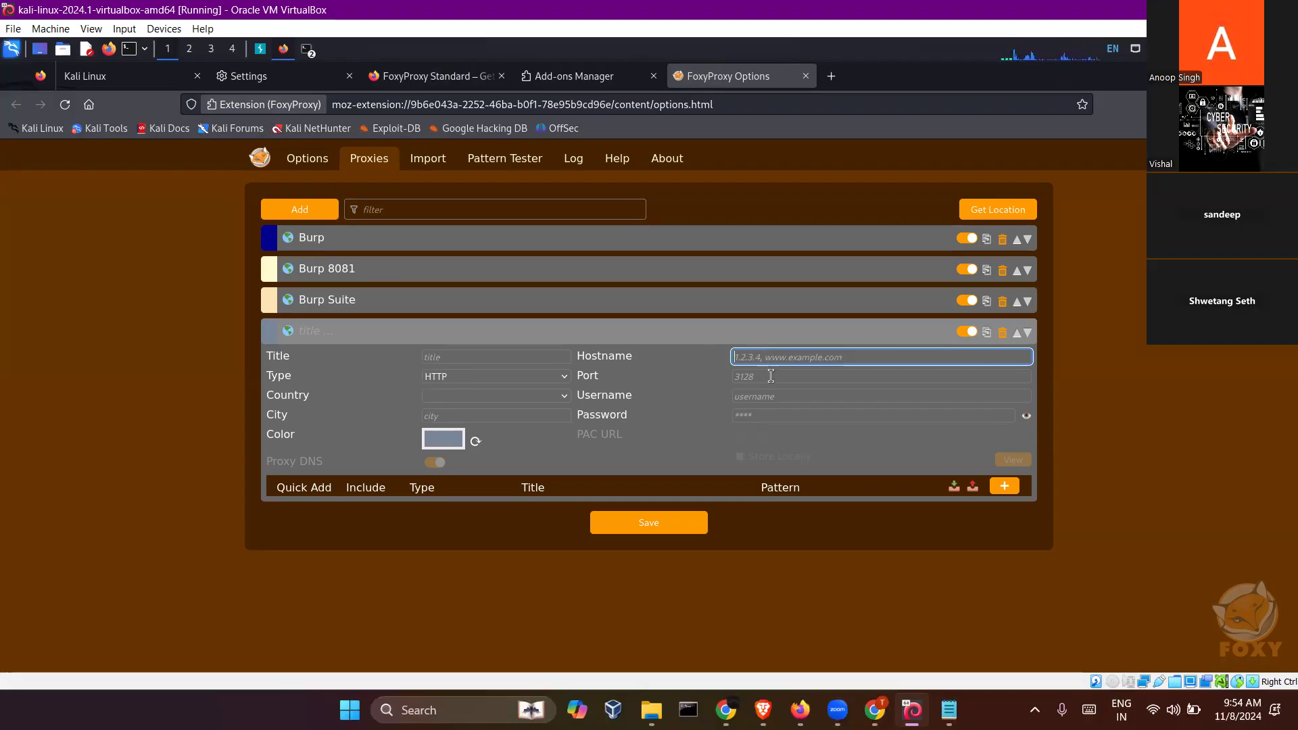
click(772, 378)
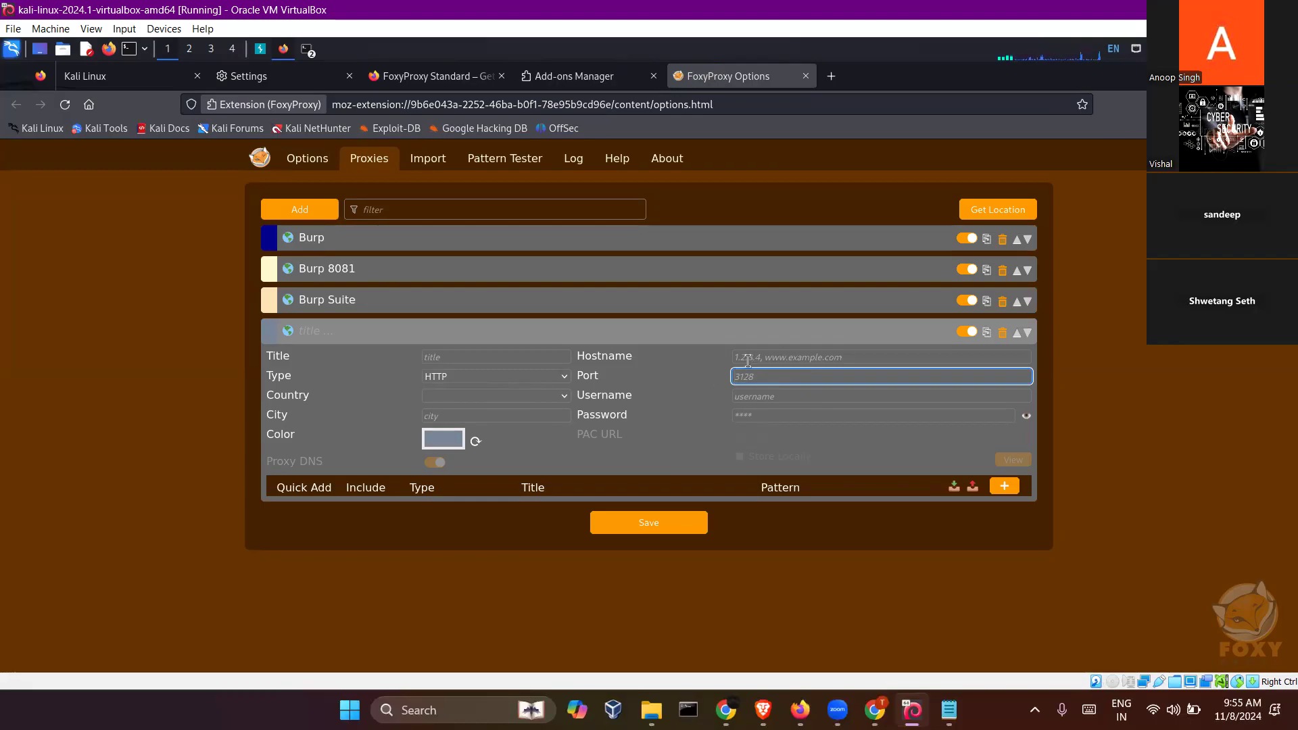
click(812, 359)
click(796, 380)
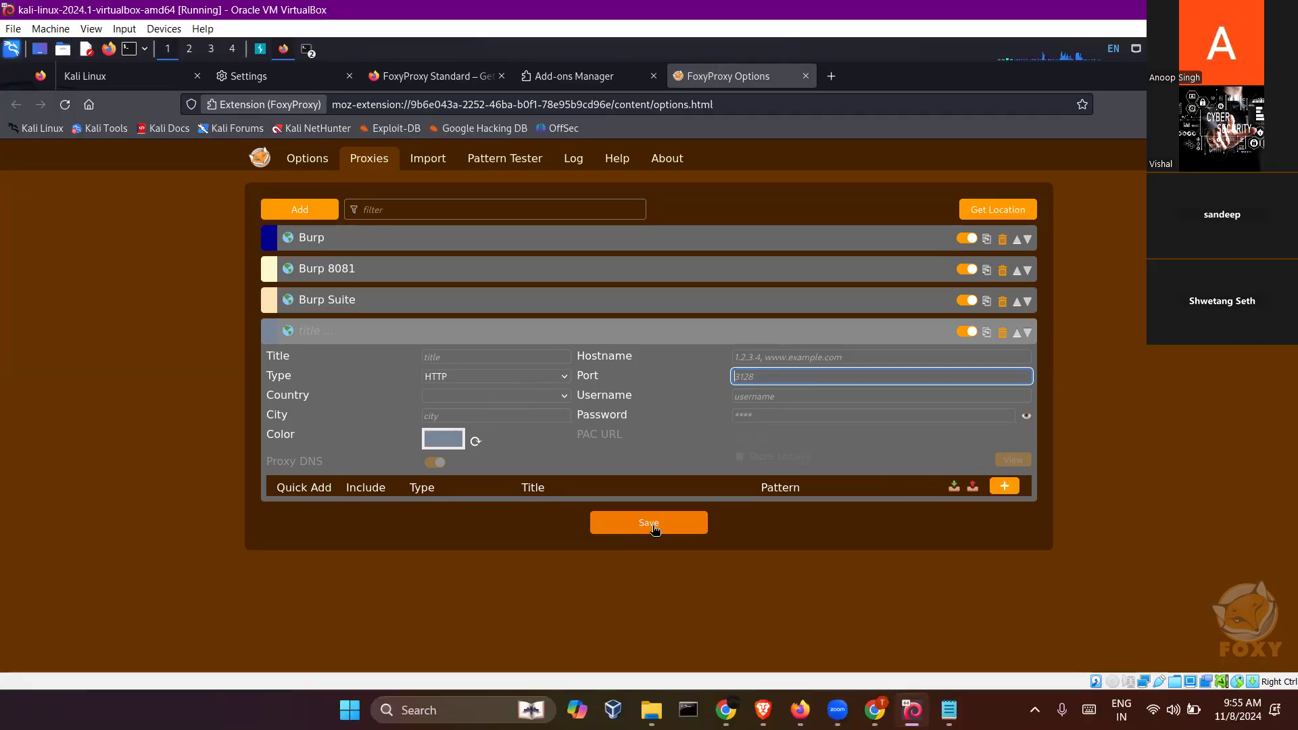
- Close the FoxyProxy Options, Add-ons Manager and FoxyProxy Standard pages
click(806, 76)
click(655, 75)
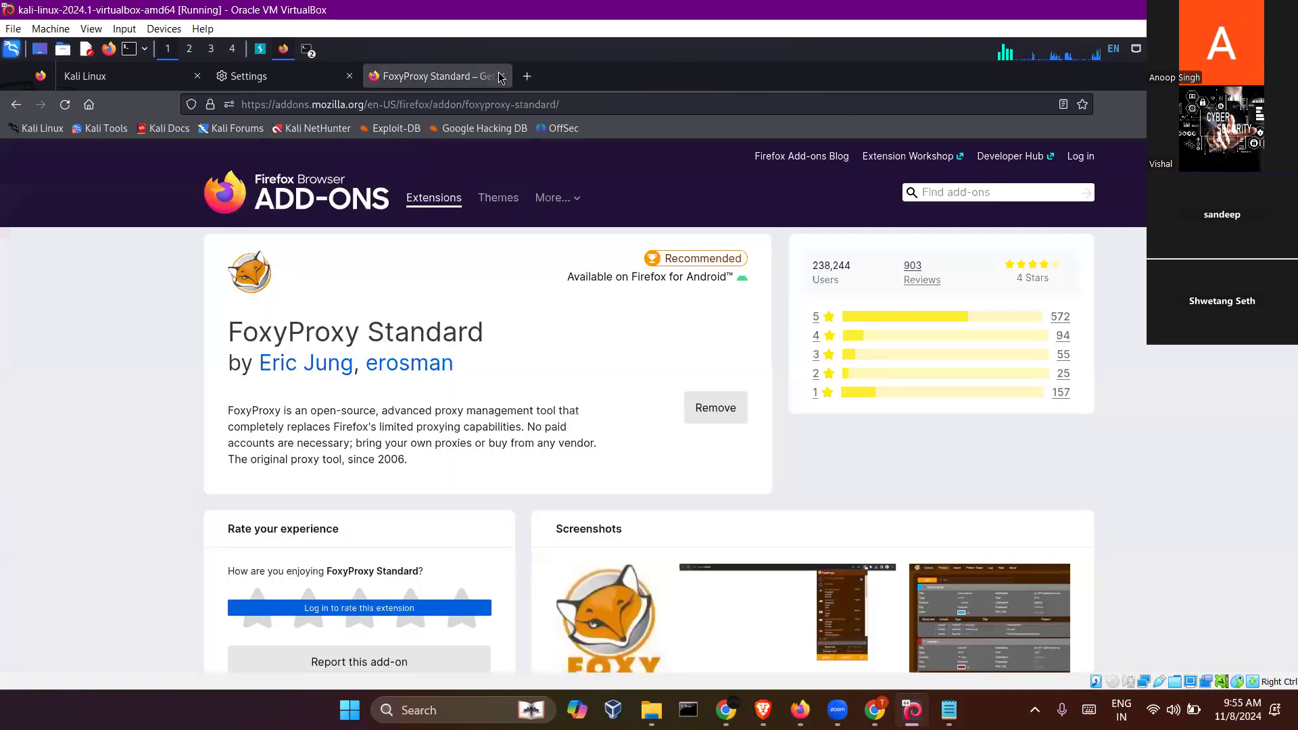
click(501, 75)
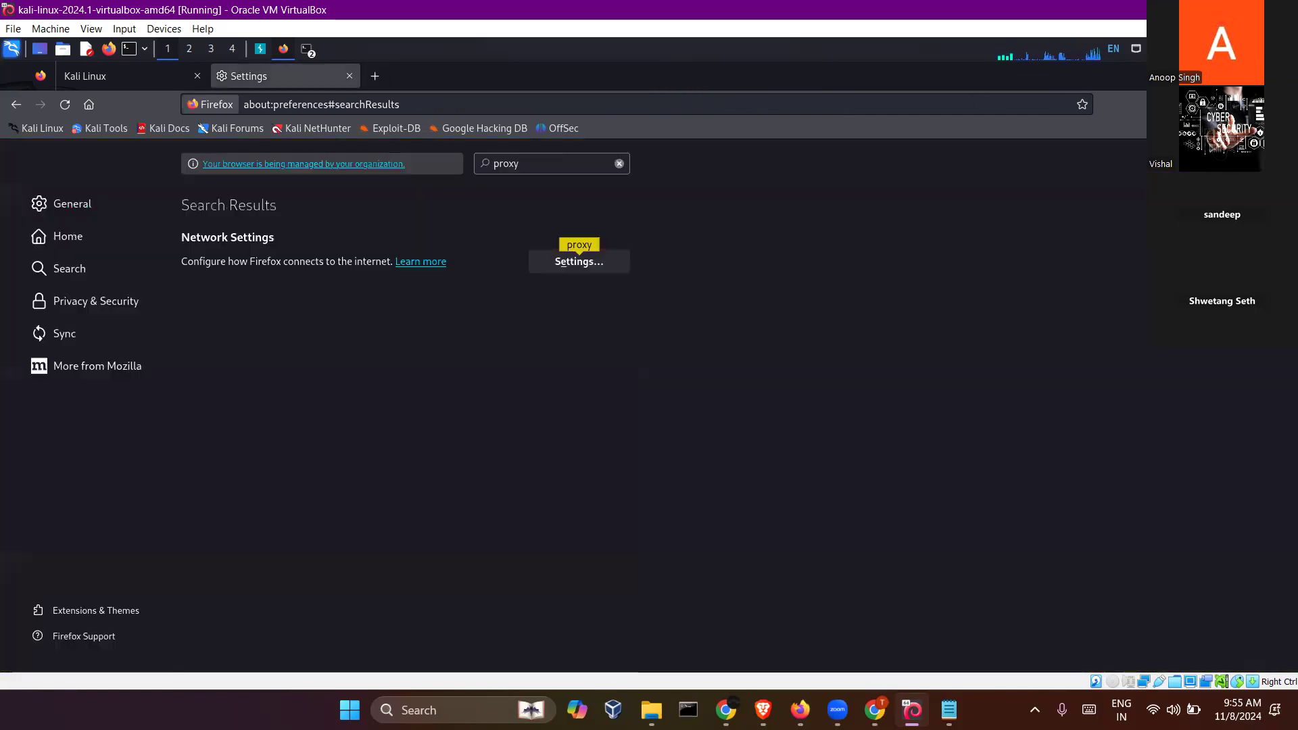
- Activate the Burp proxy in the FoxyProxy extension
click(1256, 105)
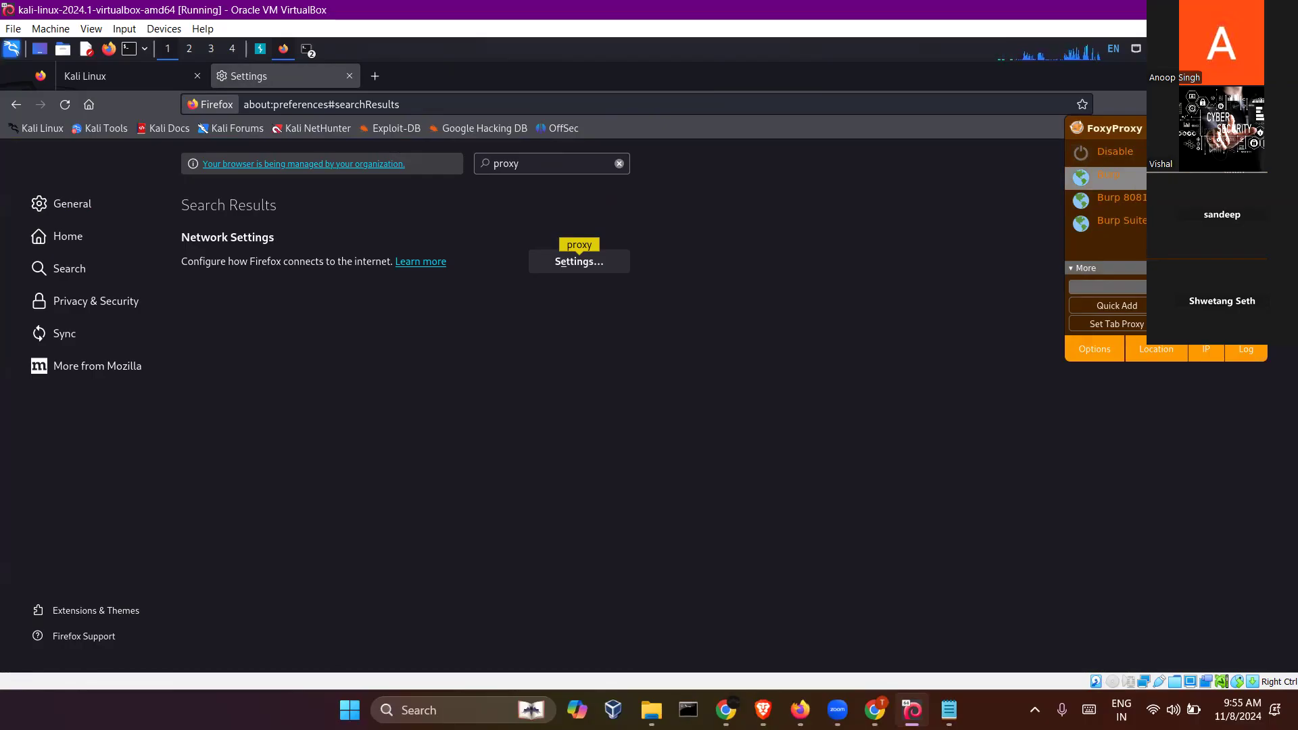
click(946, 219)
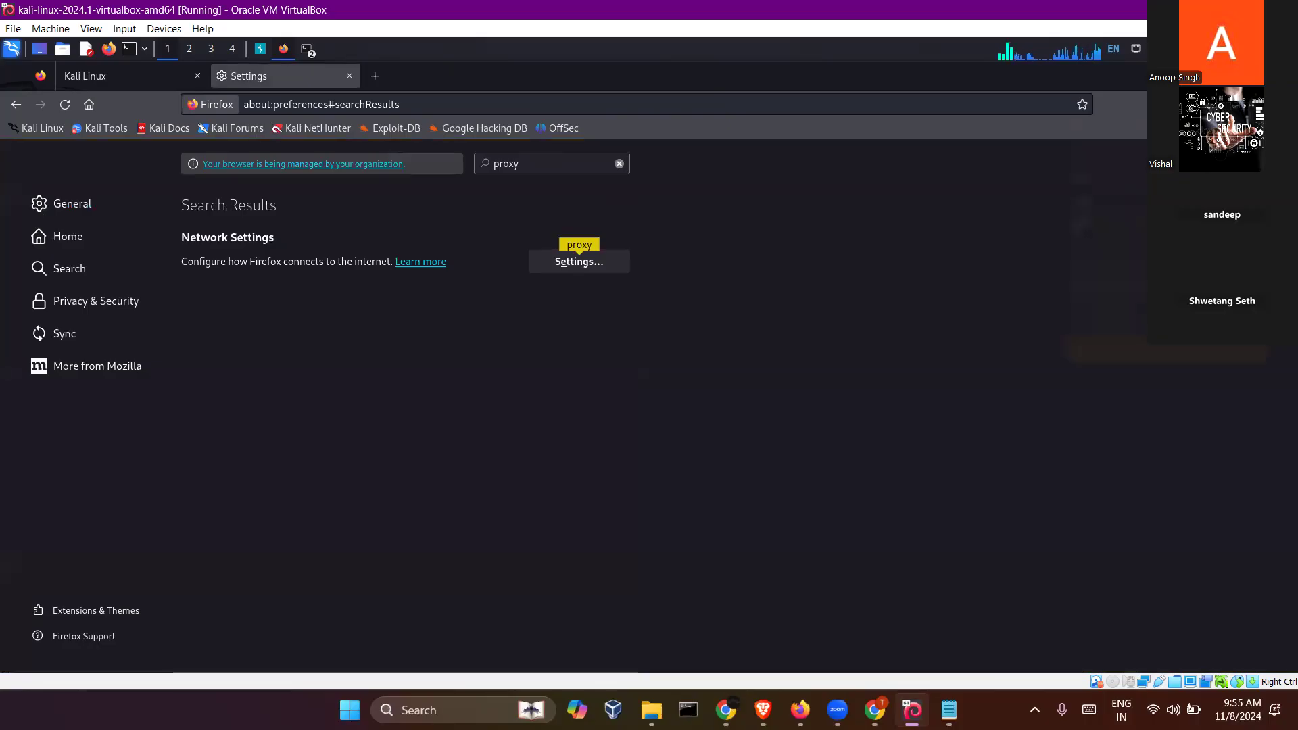
click(1257, 105)
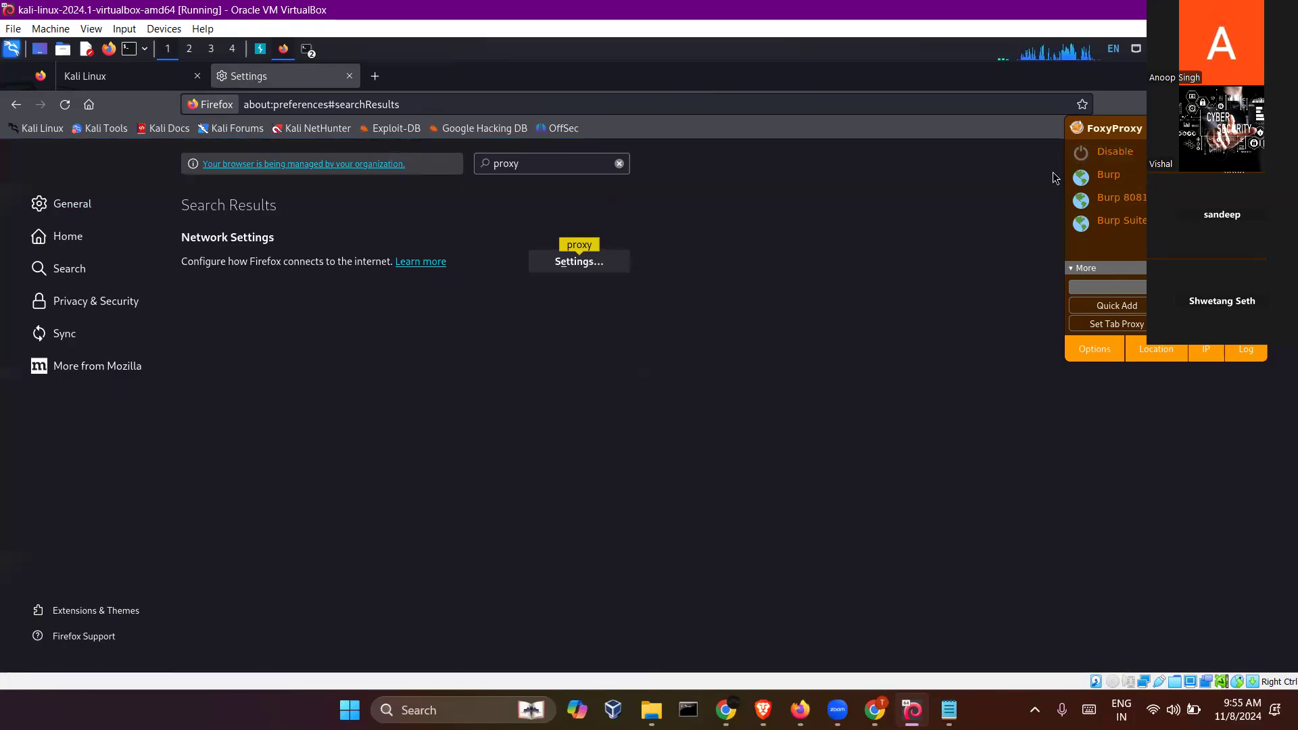
click(1102, 179)
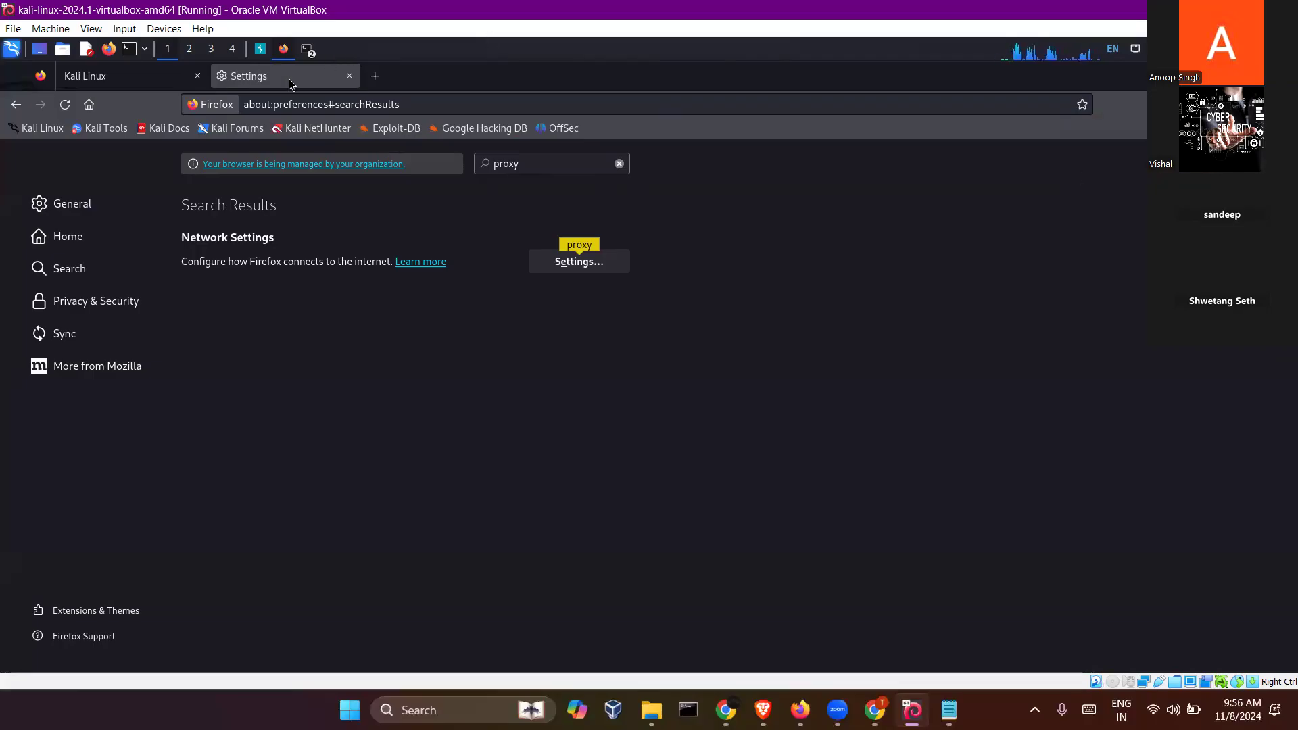
- Open a blank browser page and close the Settings and Kali Linux pages
click(376, 76)
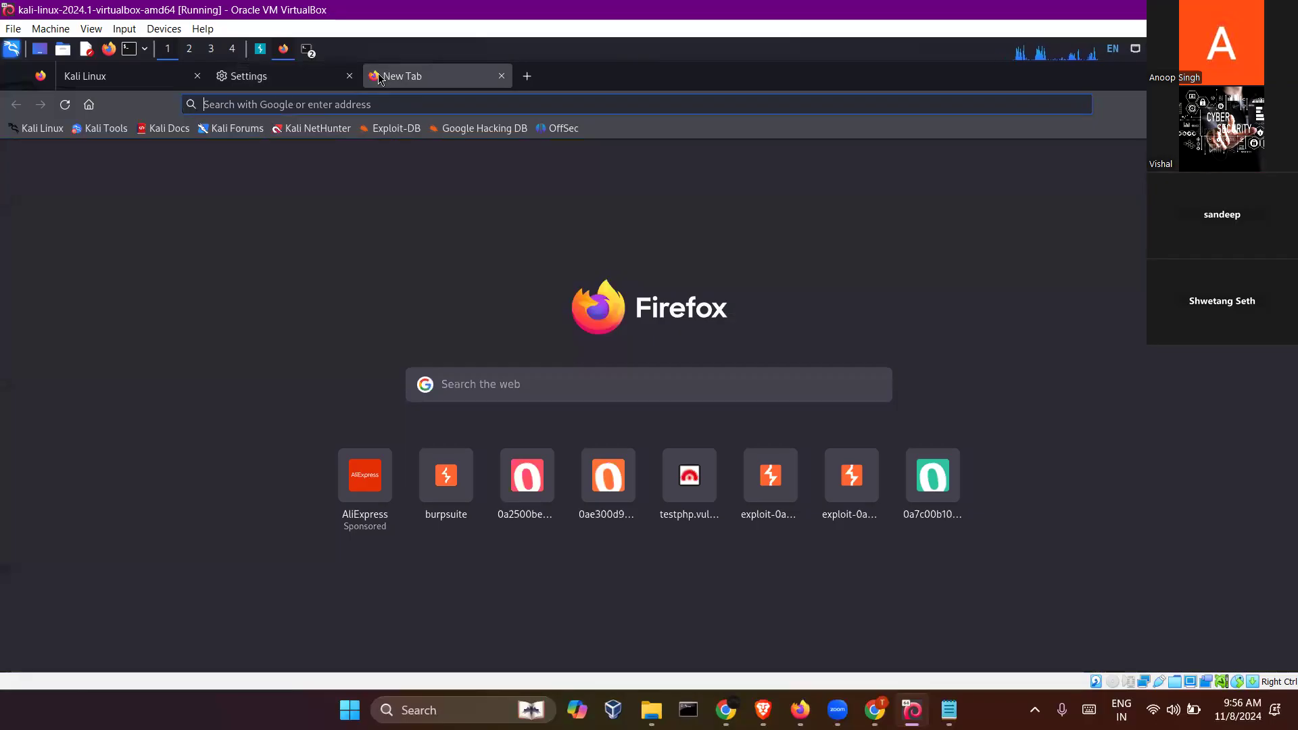
click(349, 76)
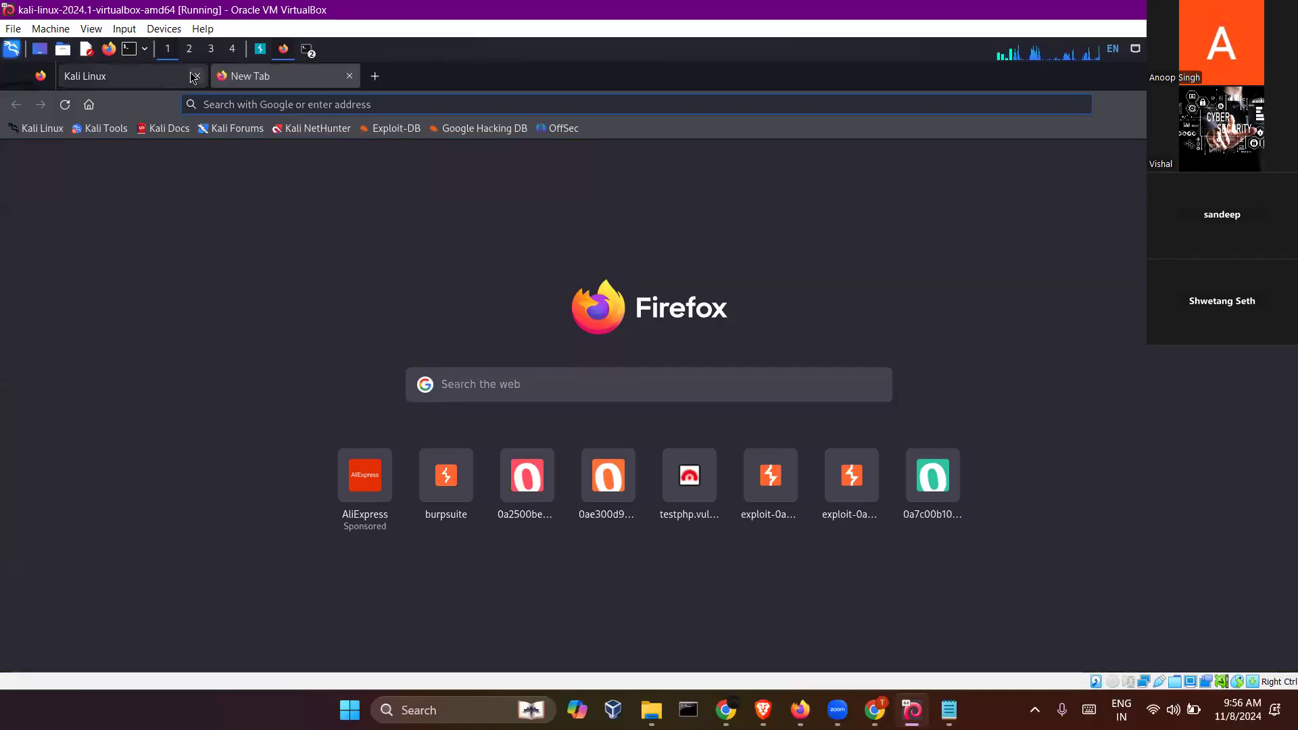
click(194, 76)
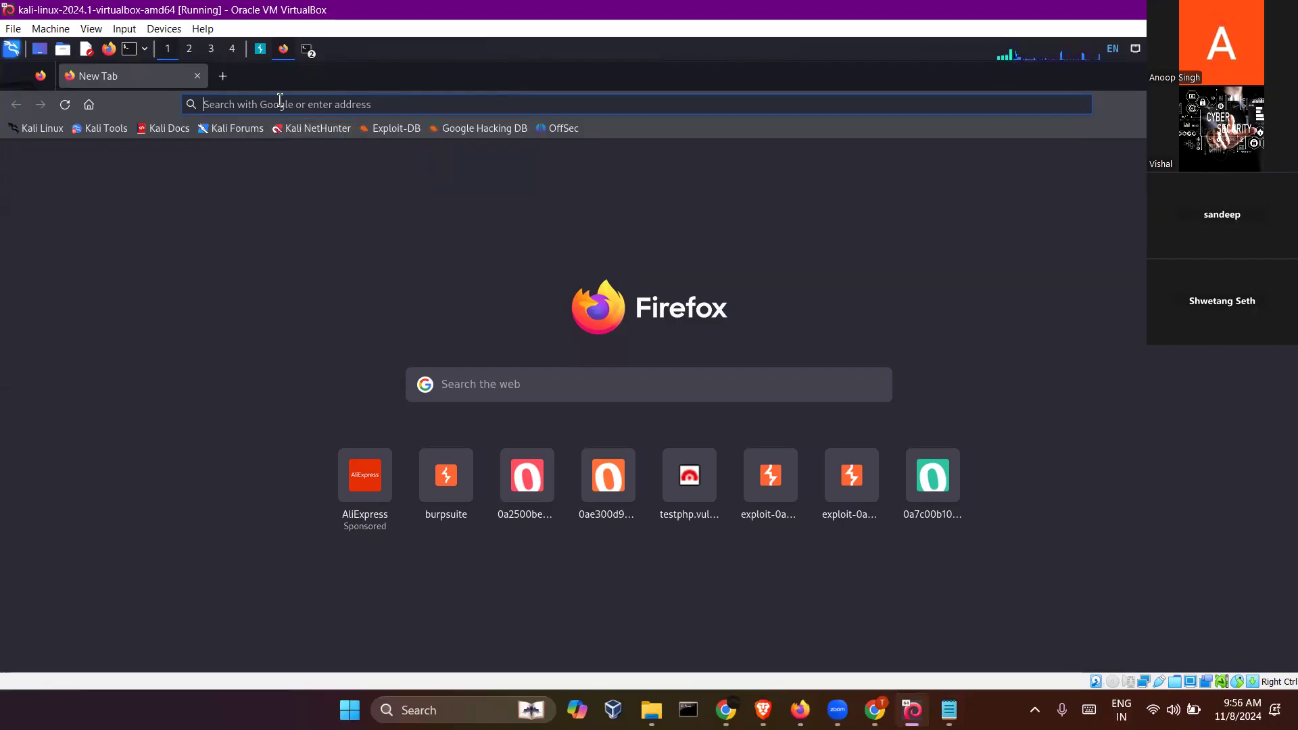
text(h)
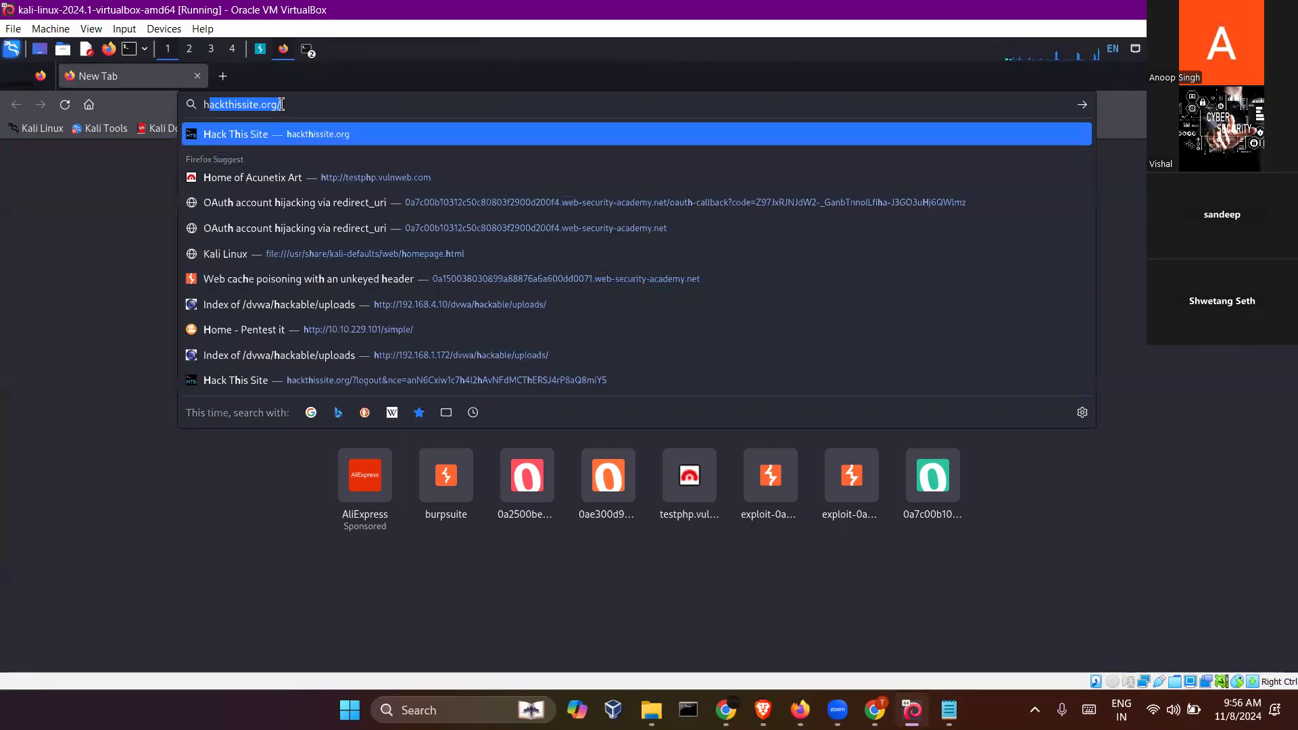
key(BackSpace)
key(BackSpace)
click(1217, 105)
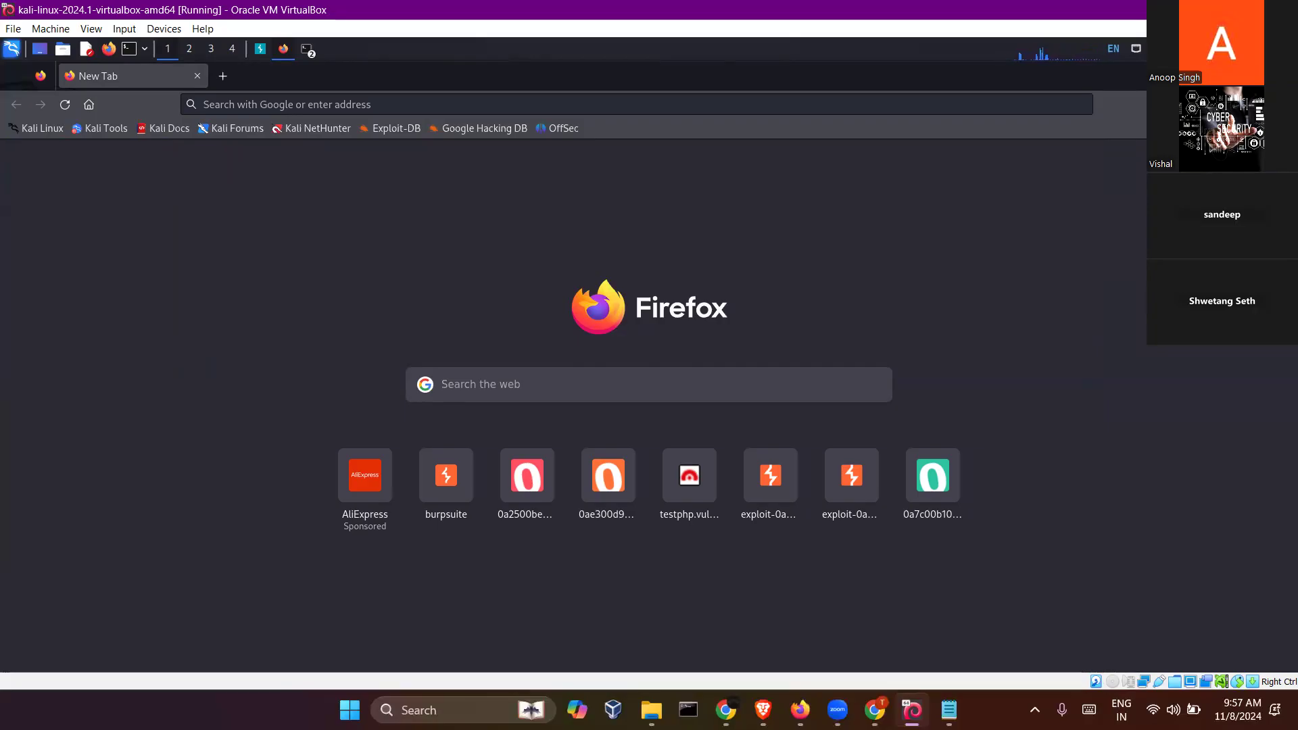
click(624, 102)
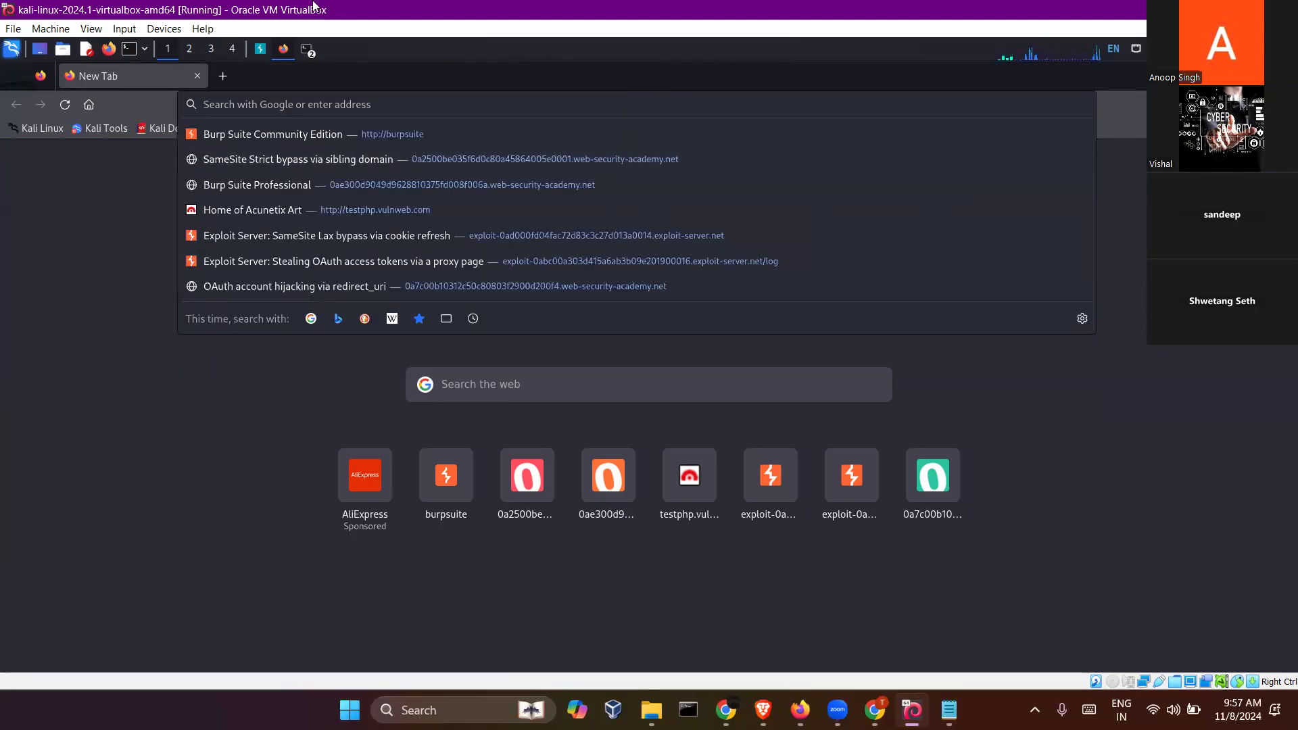
- Switch to Burp Suite to check that it is running, and recheck the proxy selection in FoxyProxy back in Firefox
click(261, 49)
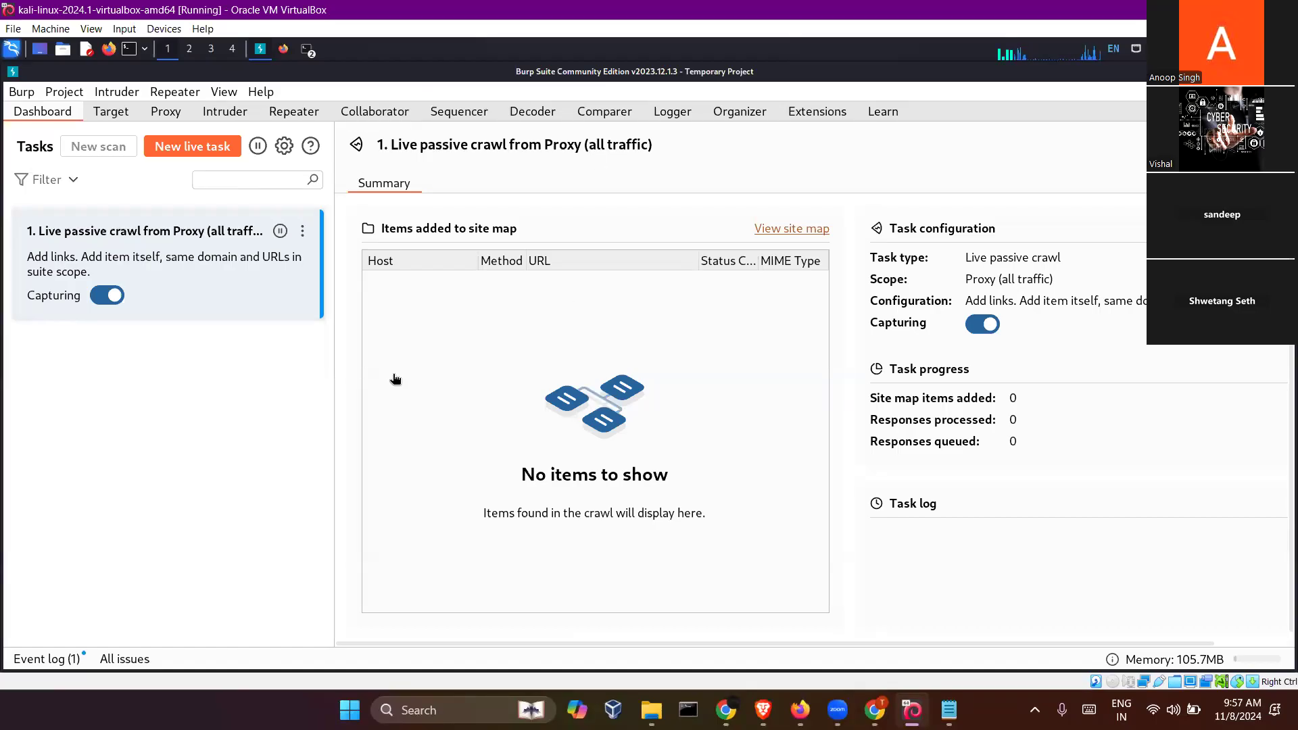
click(280, 51)
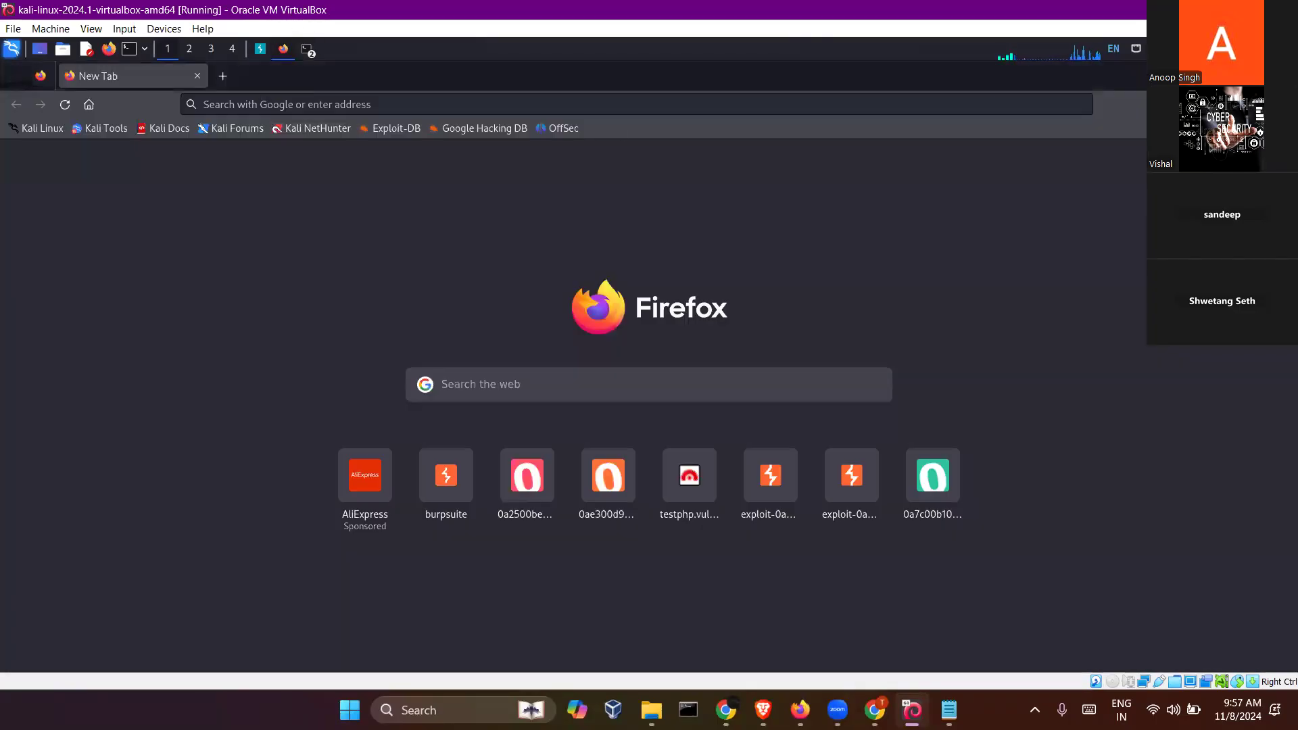
click(1256, 105)
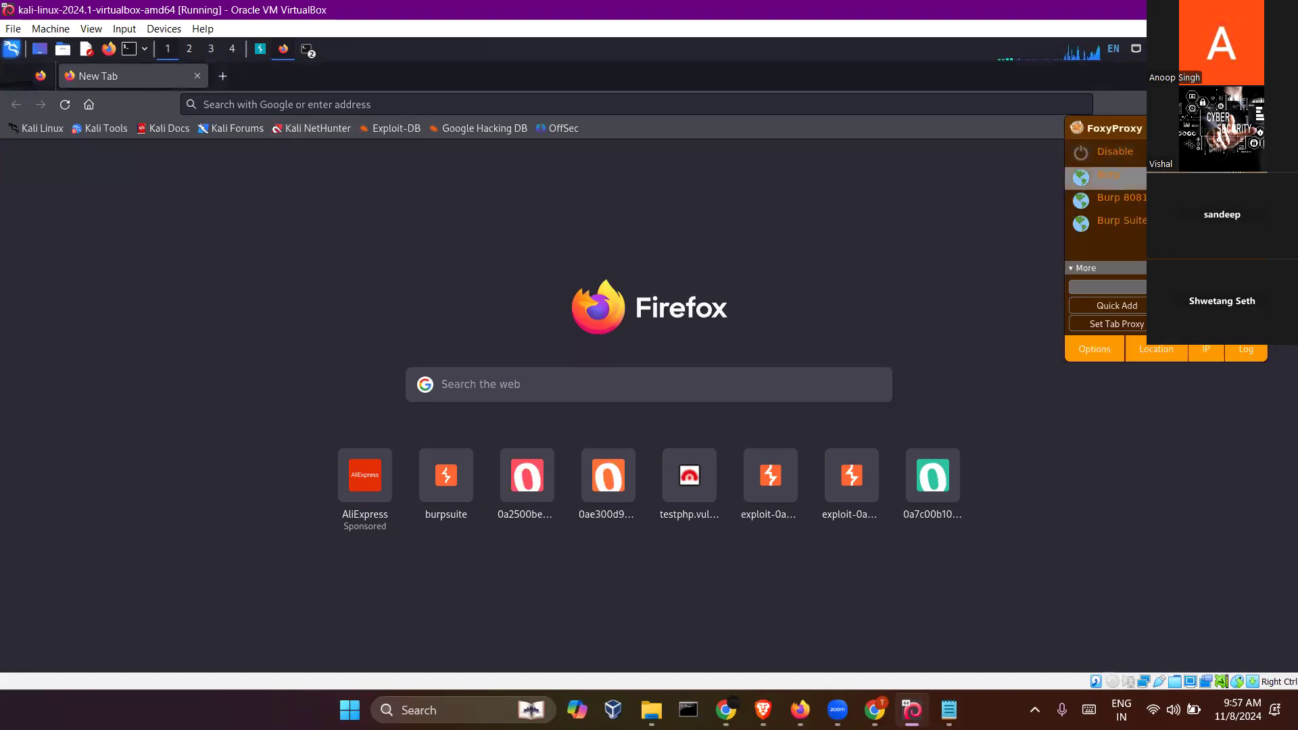
click(1186, 485)
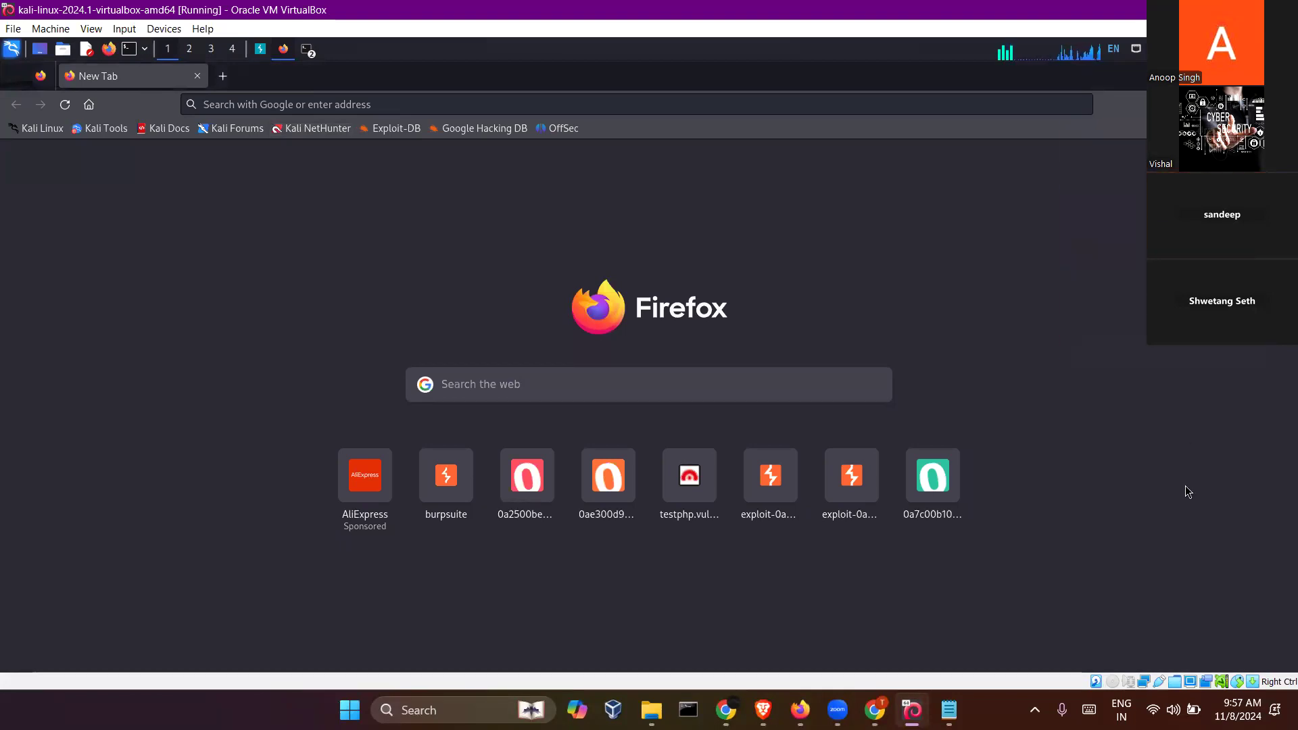
click(407, 104)
text(http:)
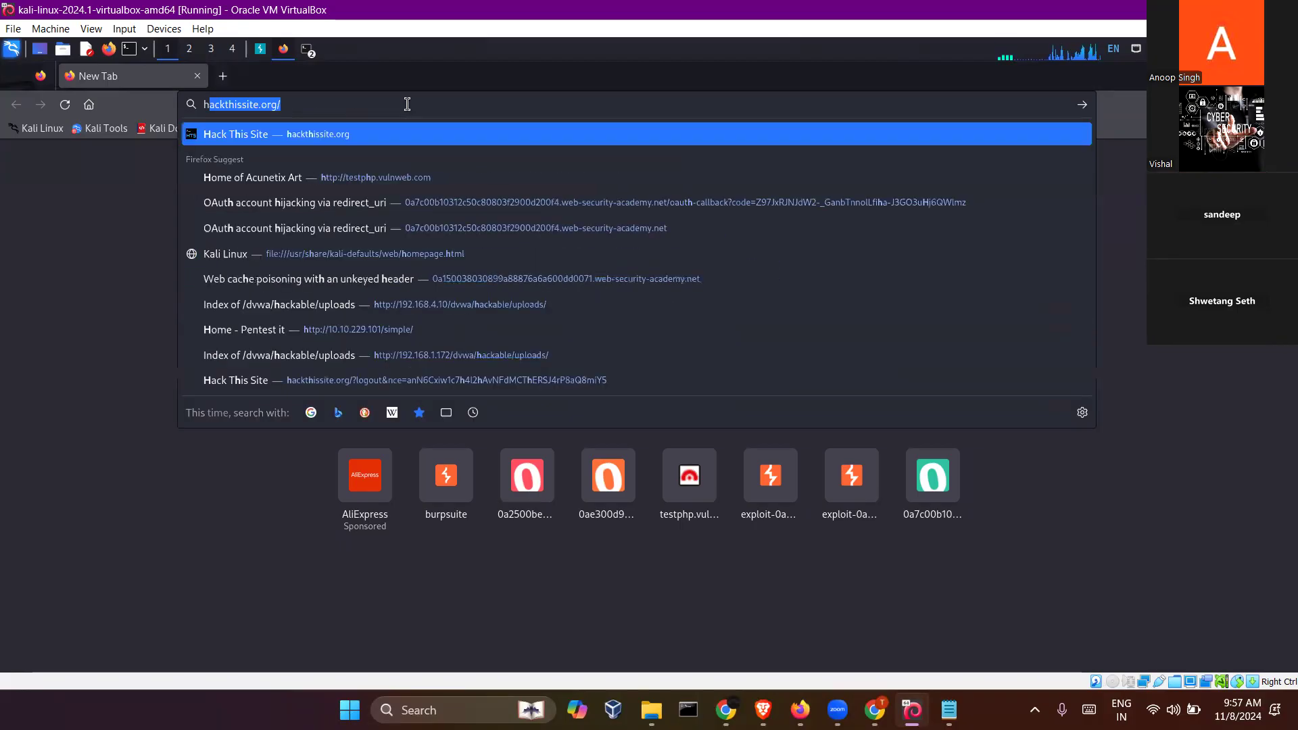
text(//bur)
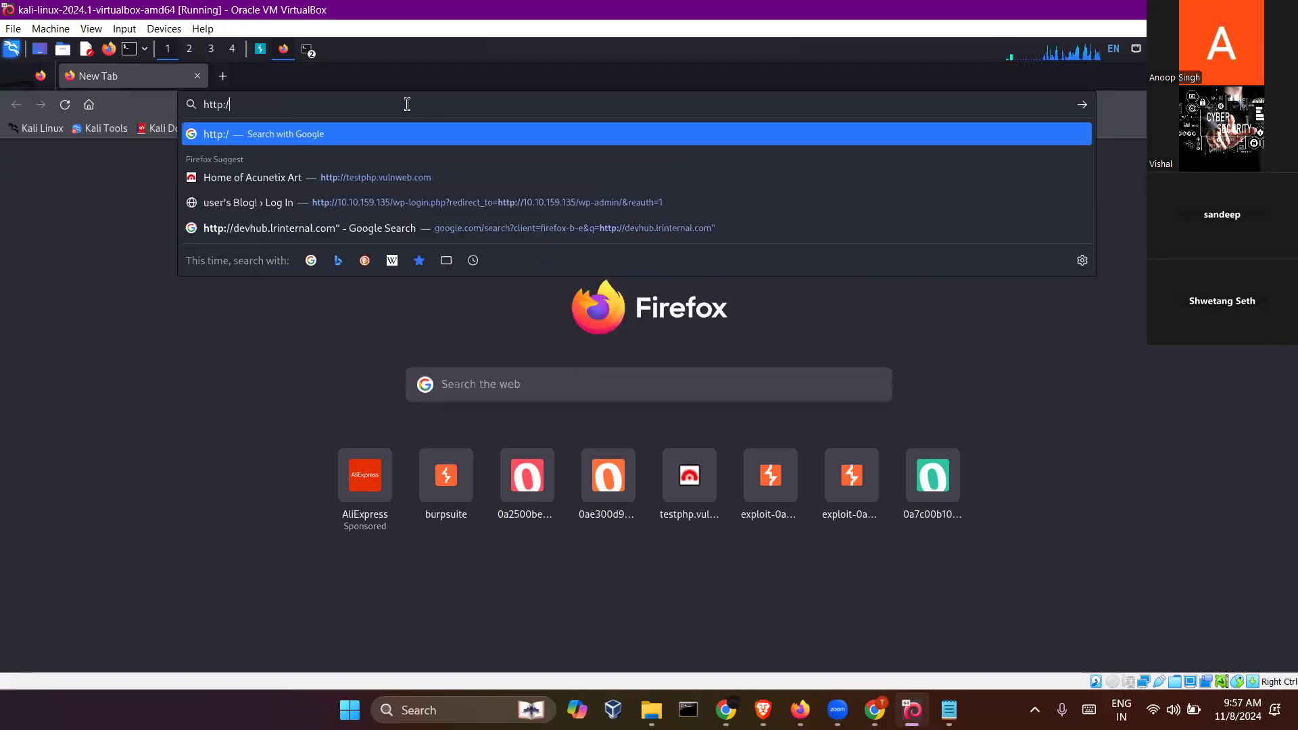
text(p)
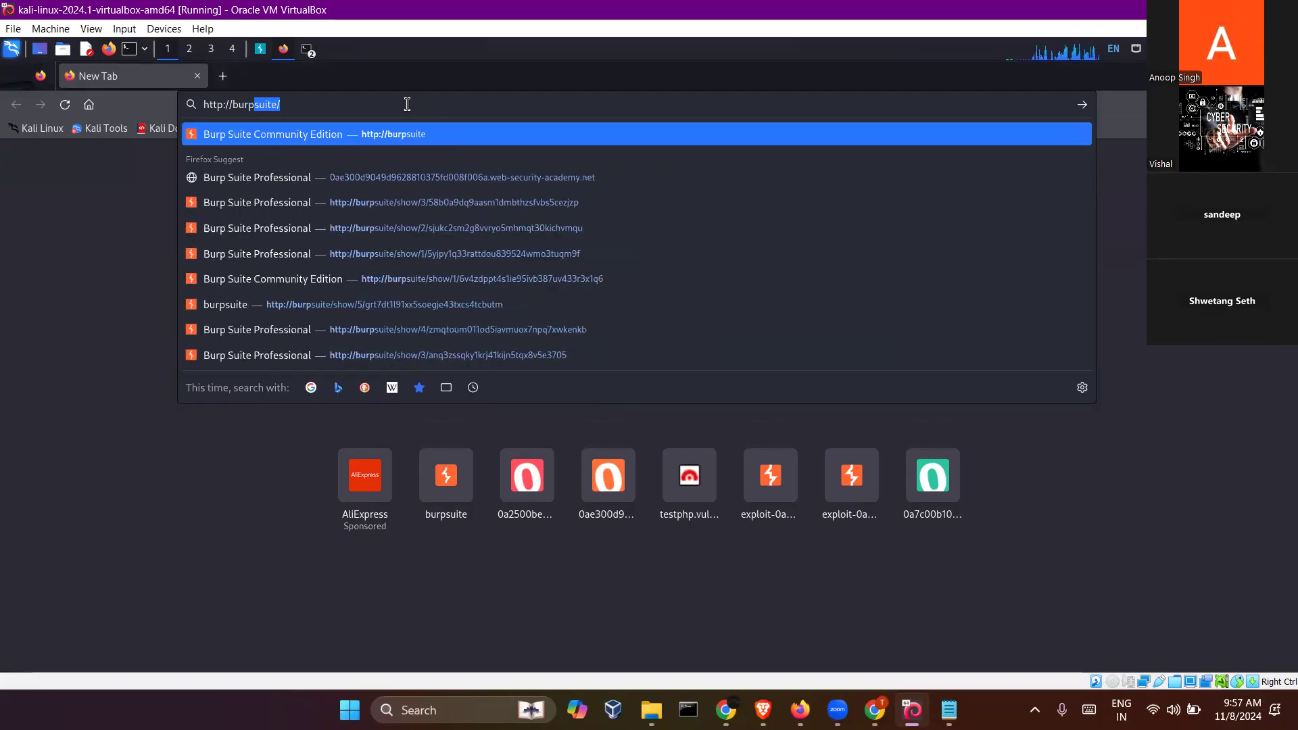
key(Delete)
key(Return)
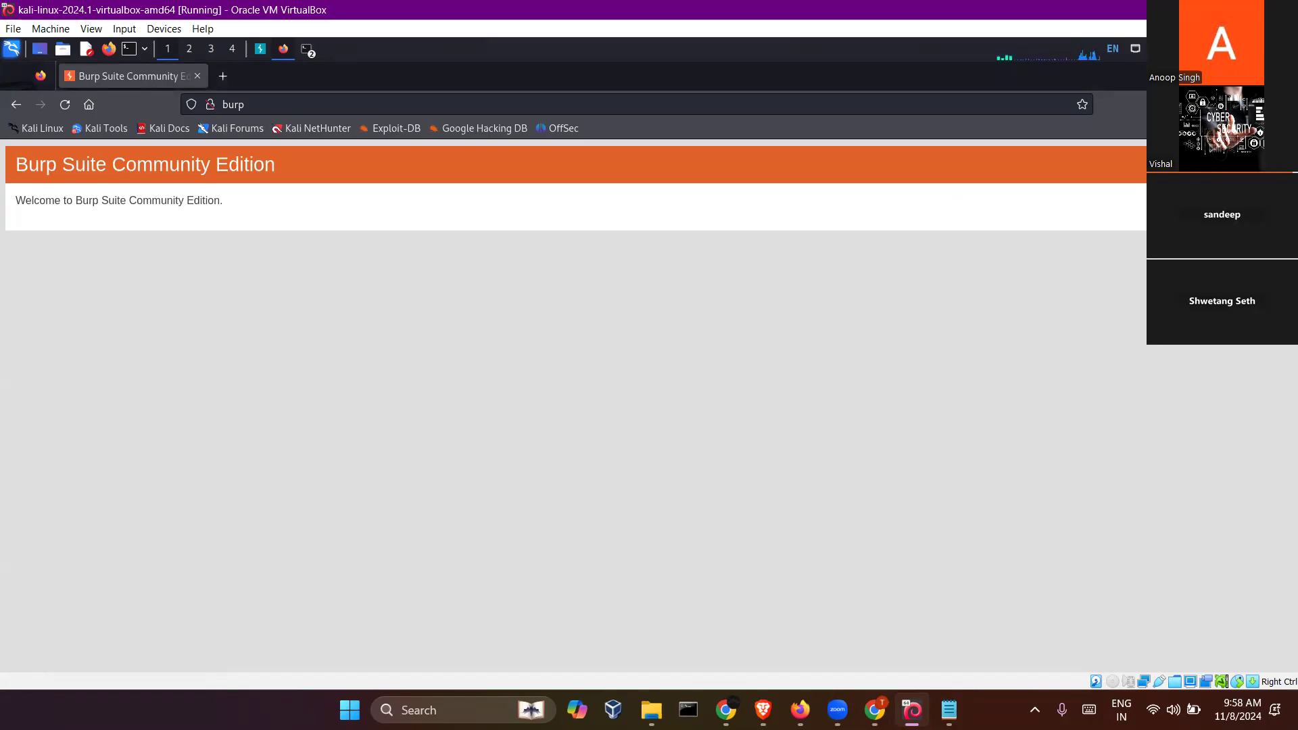
- Search Firefox's settings for "certificate" and open the Certificate Manager
click(1277, 104)
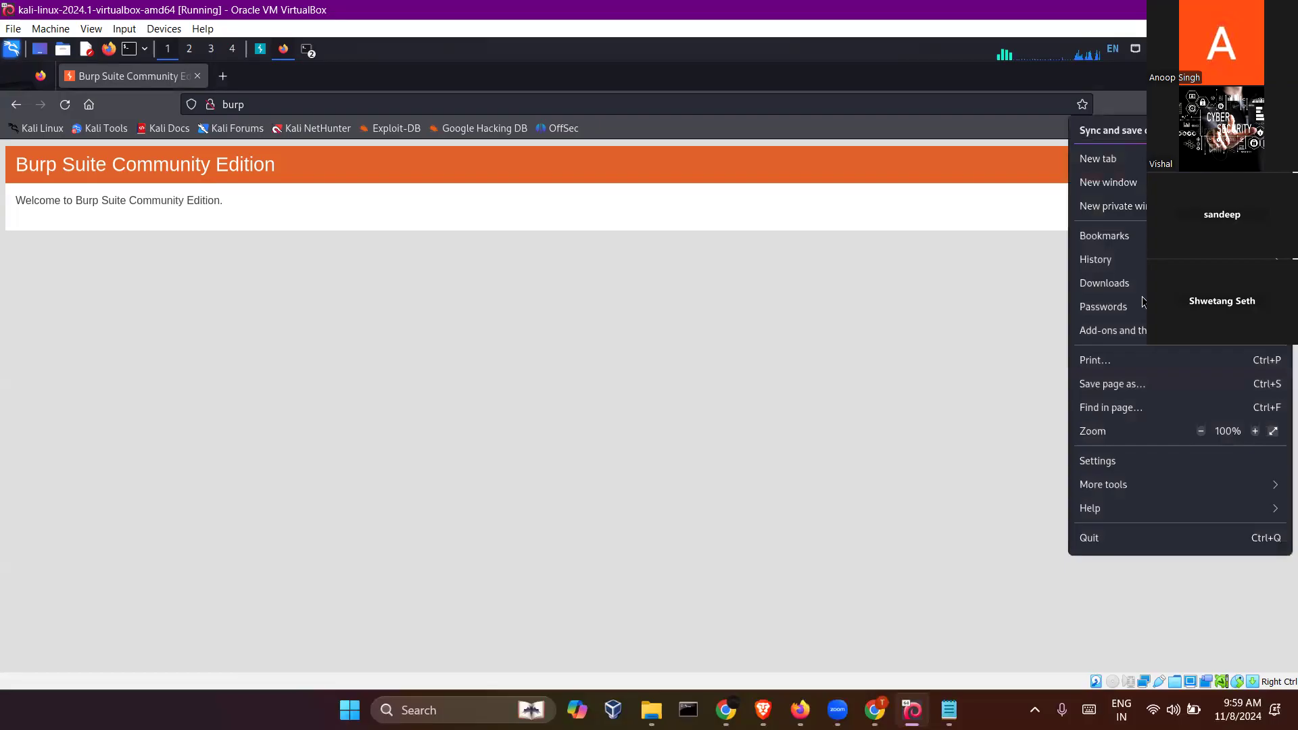
click(1113, 463)
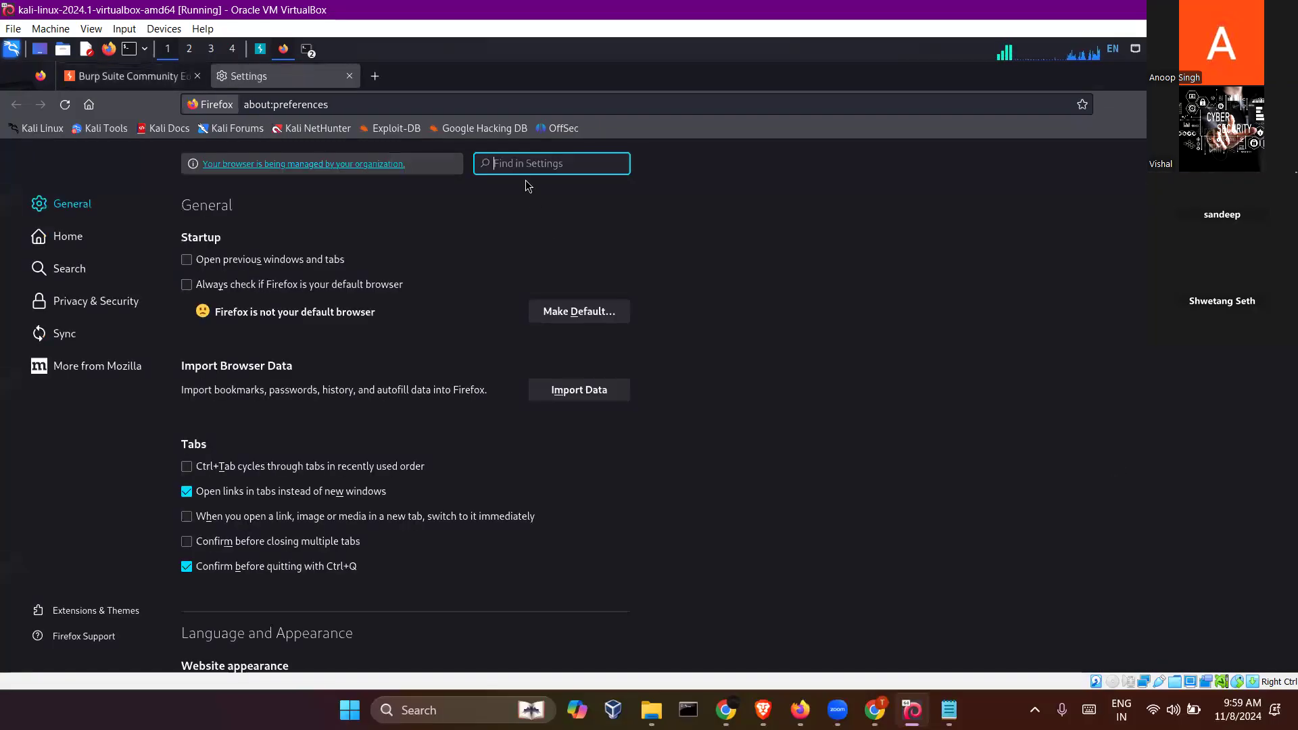
text(c)
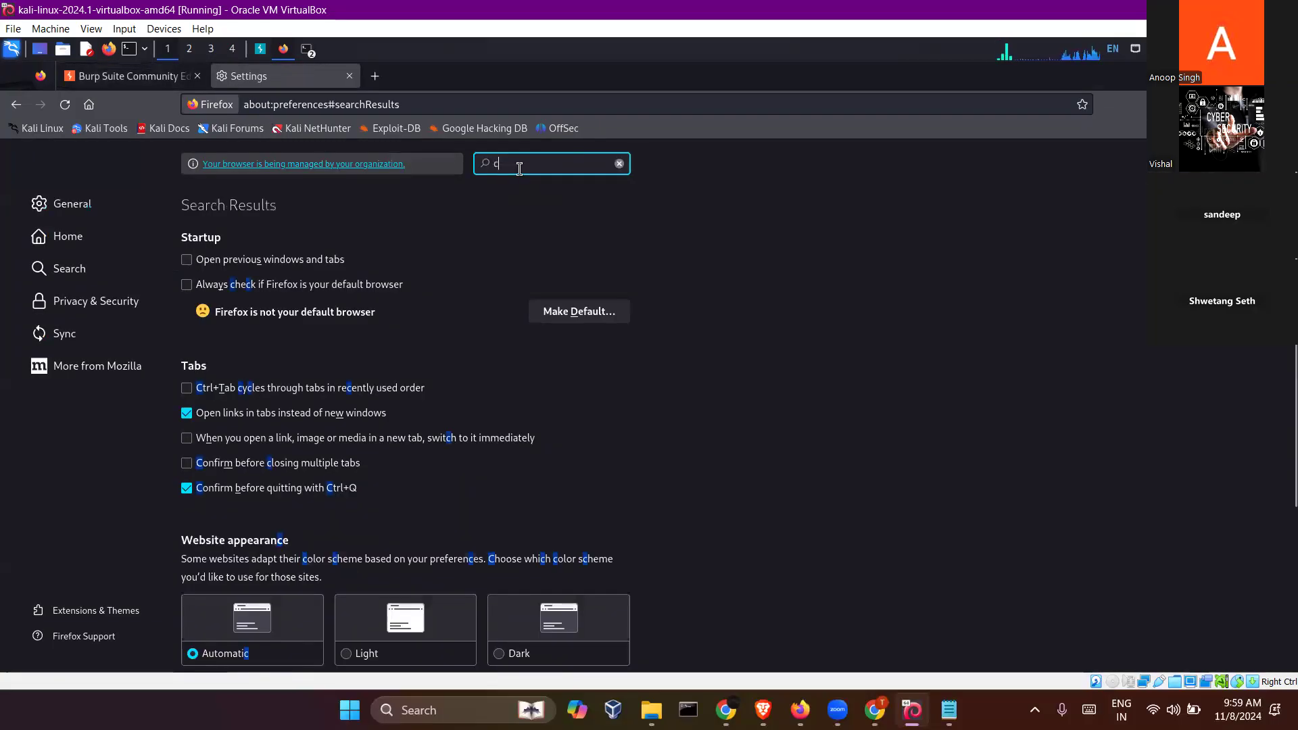
text(ertificate)
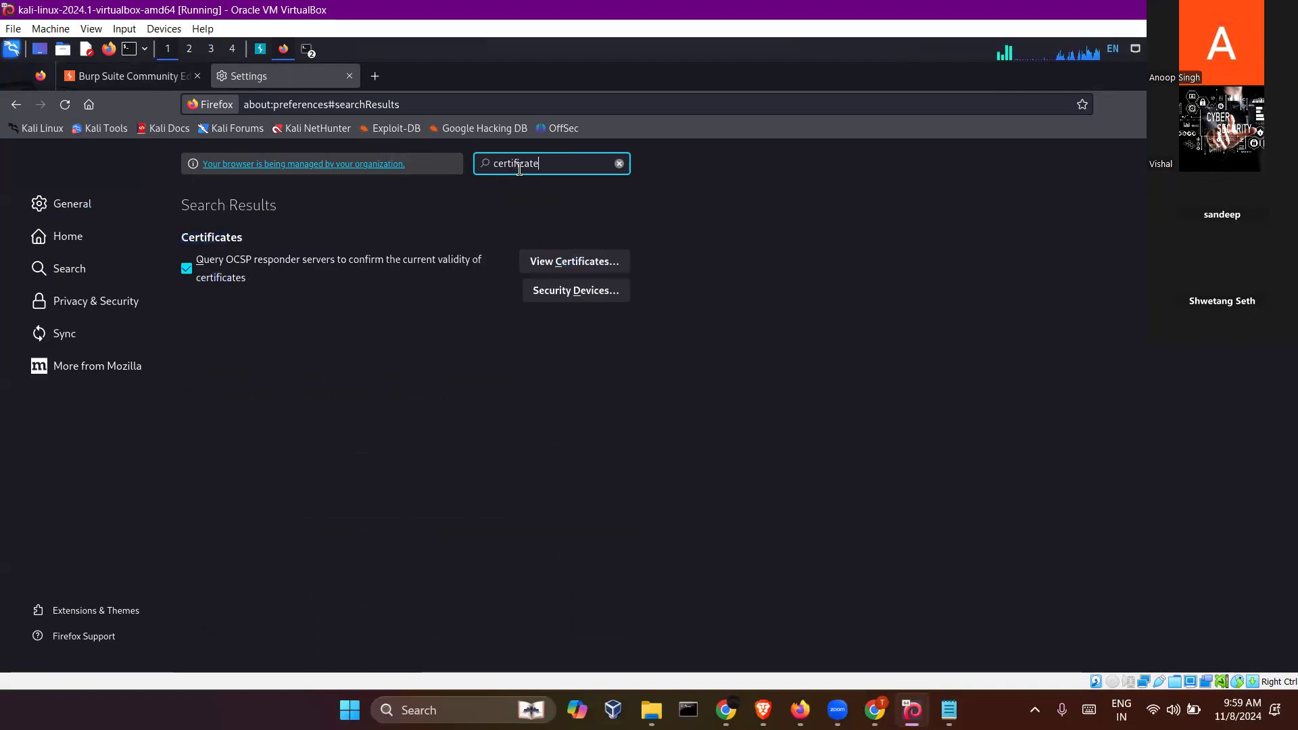
click(551, 263)
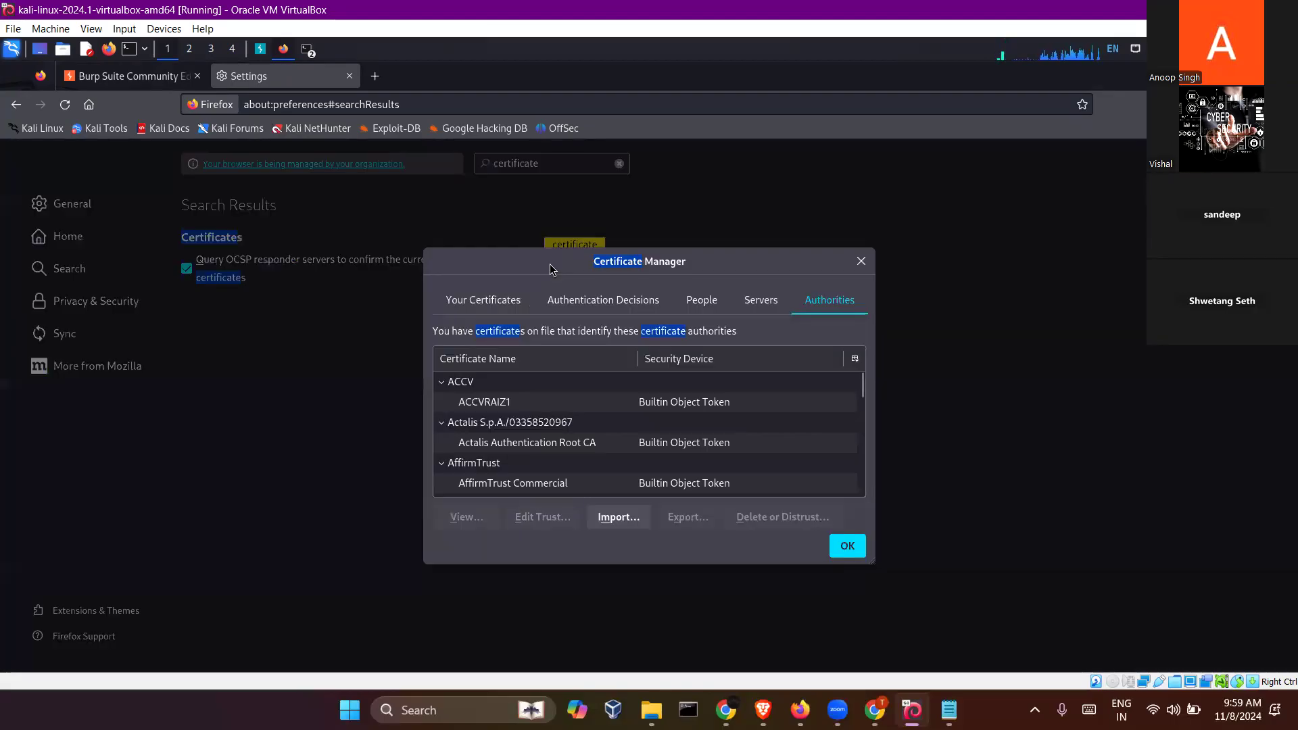
- View the file chooser for importing a CA certificate, cancel it, and close the Certificate Manager
click(613, 518)
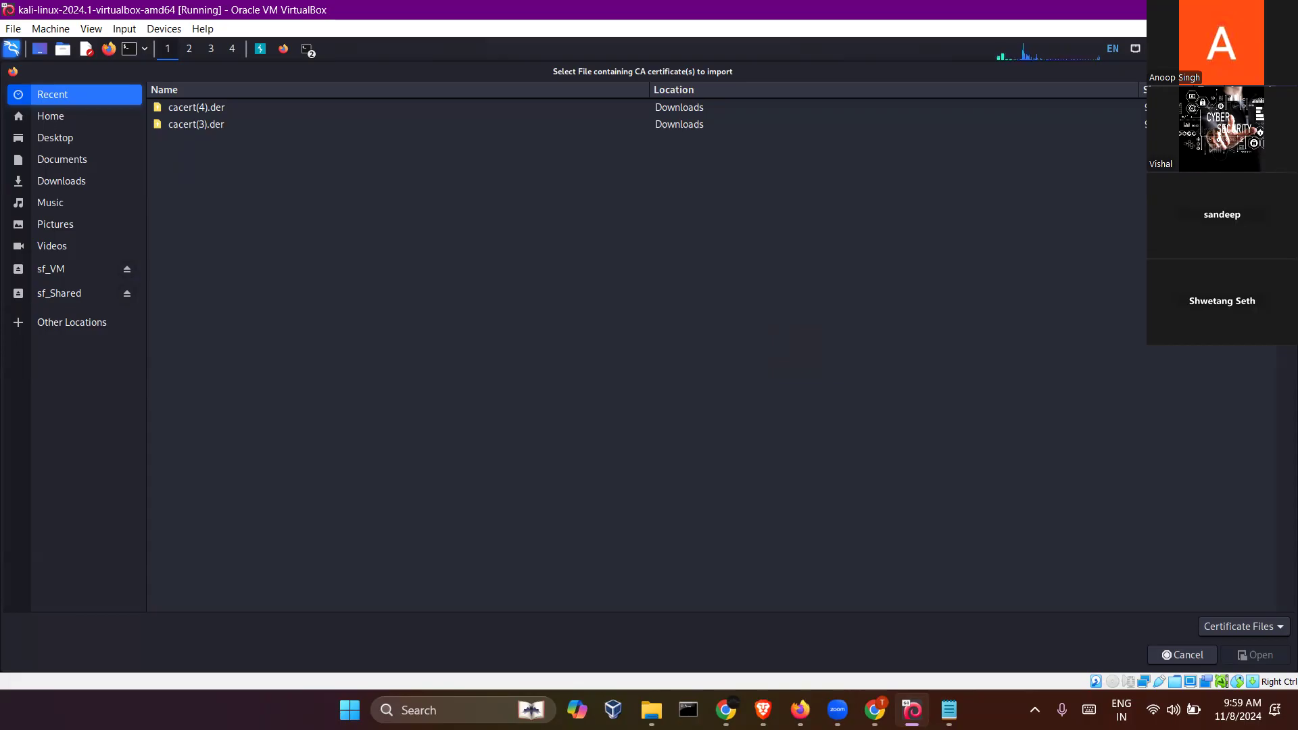
key(Escape)
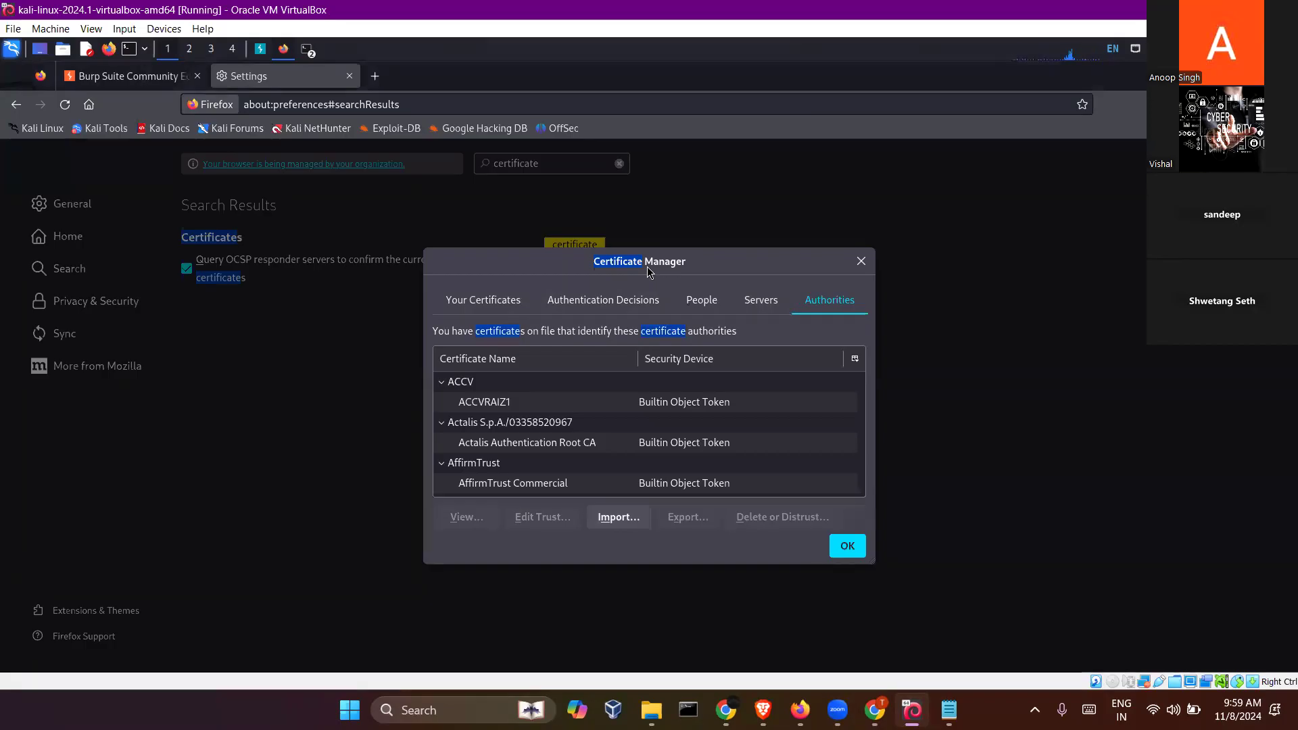
click(853, 545)
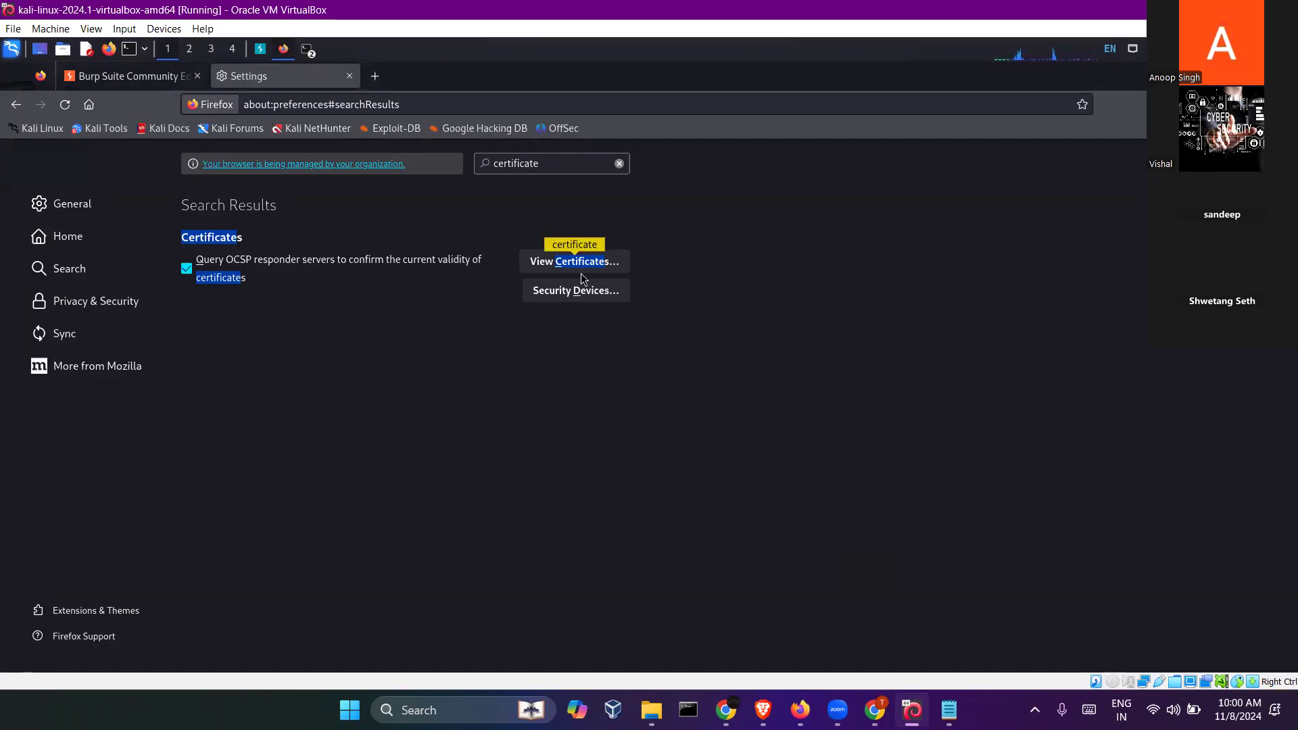
- Replace the Settings page with a blank tab, and turn on request interception in Burp Suite's proxy
click(376, 77)
click(350, 77)
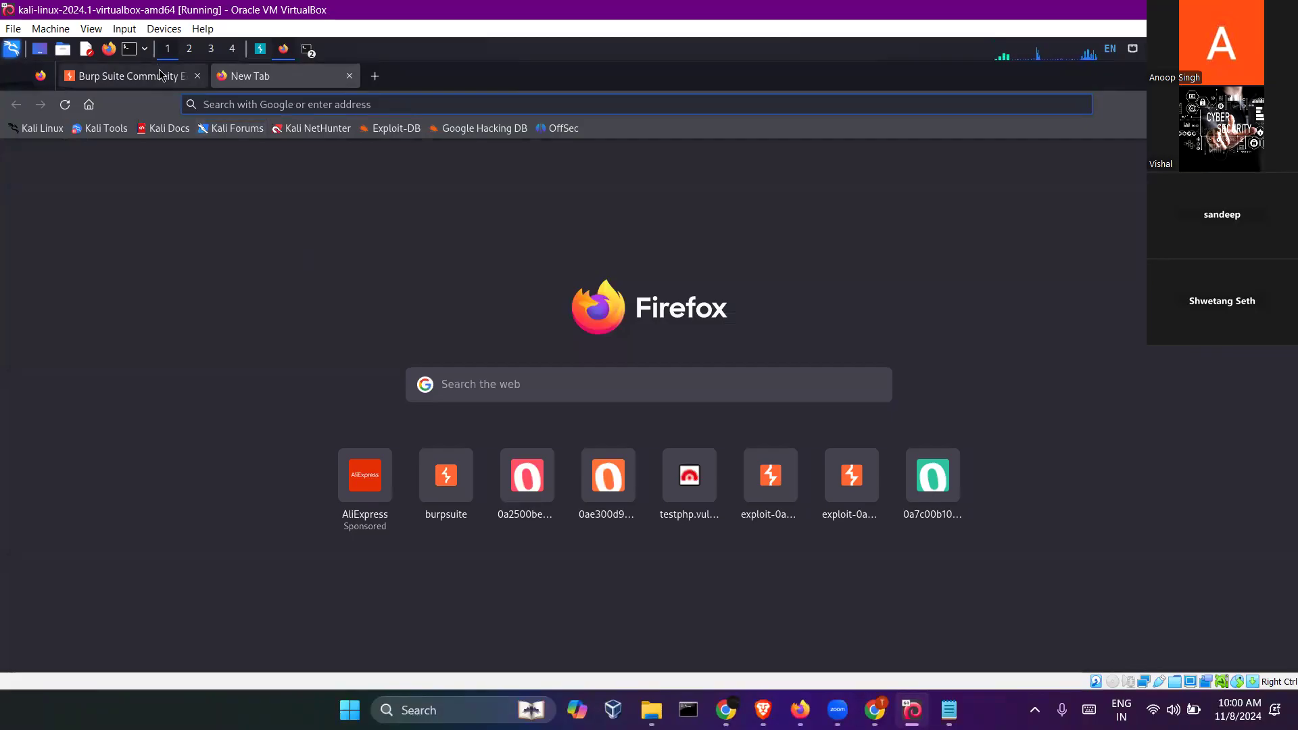
click(261, 49)
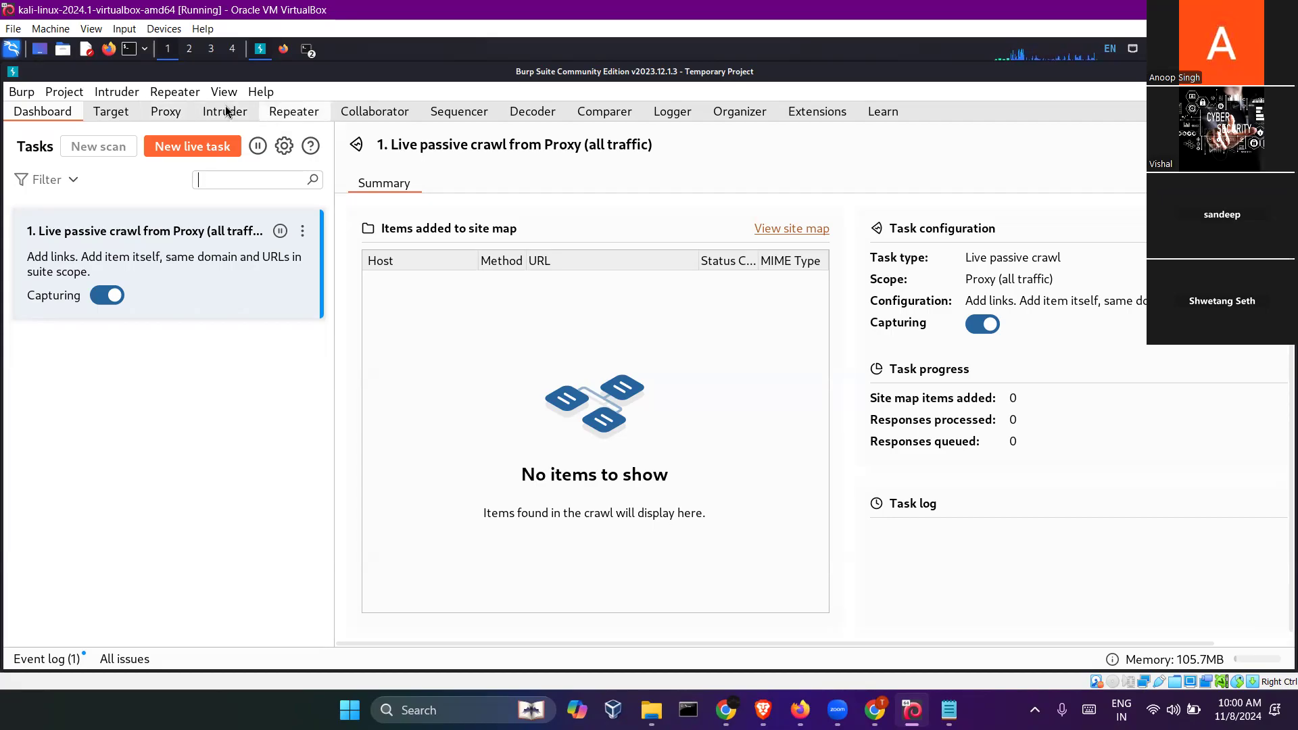
click(174, 116)
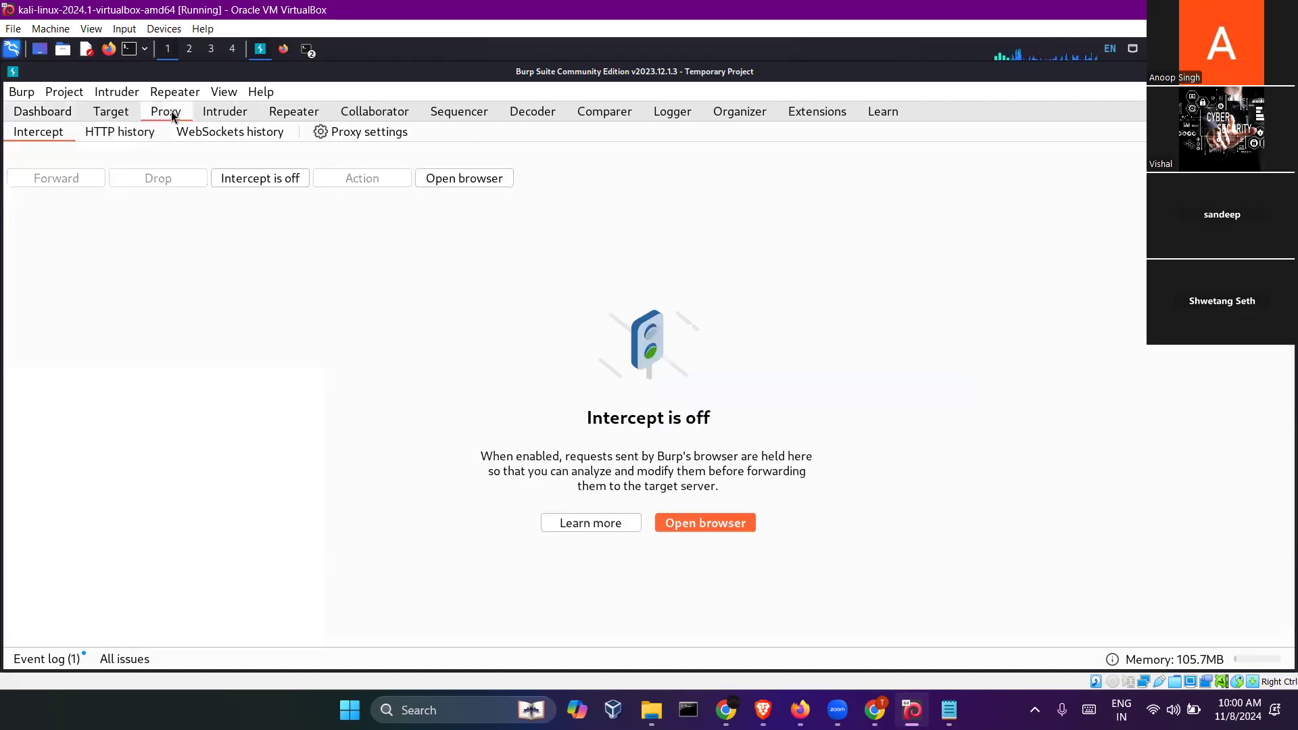
click(273, 182)
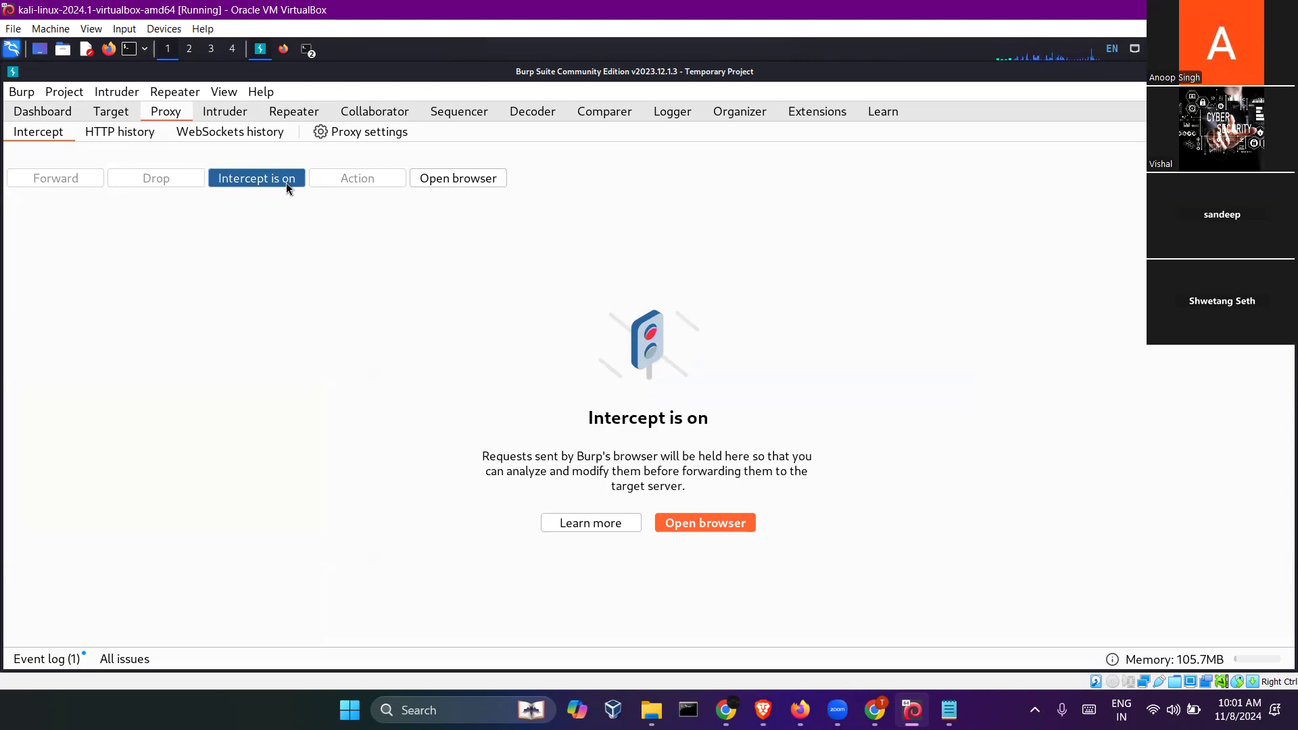
- Switch back to Firefox and request google.com in the blank tab
click(284, 50)
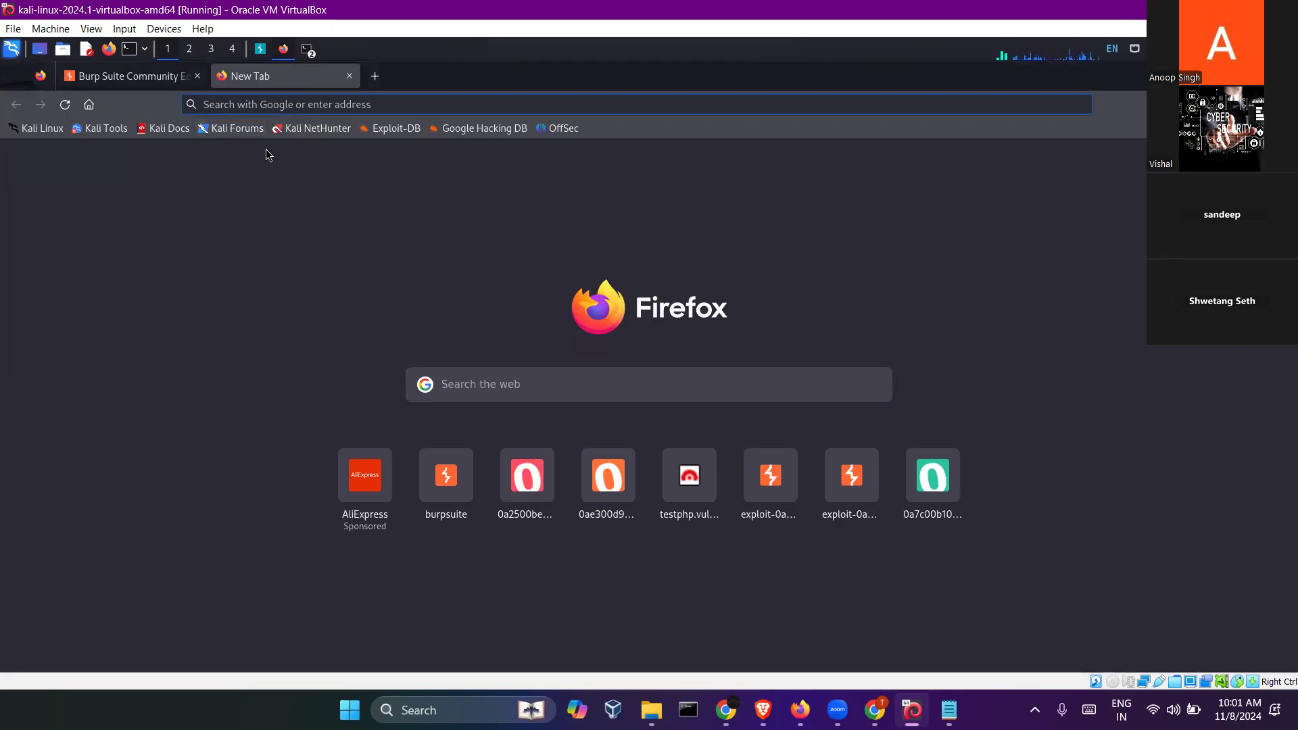
click(254, 105)
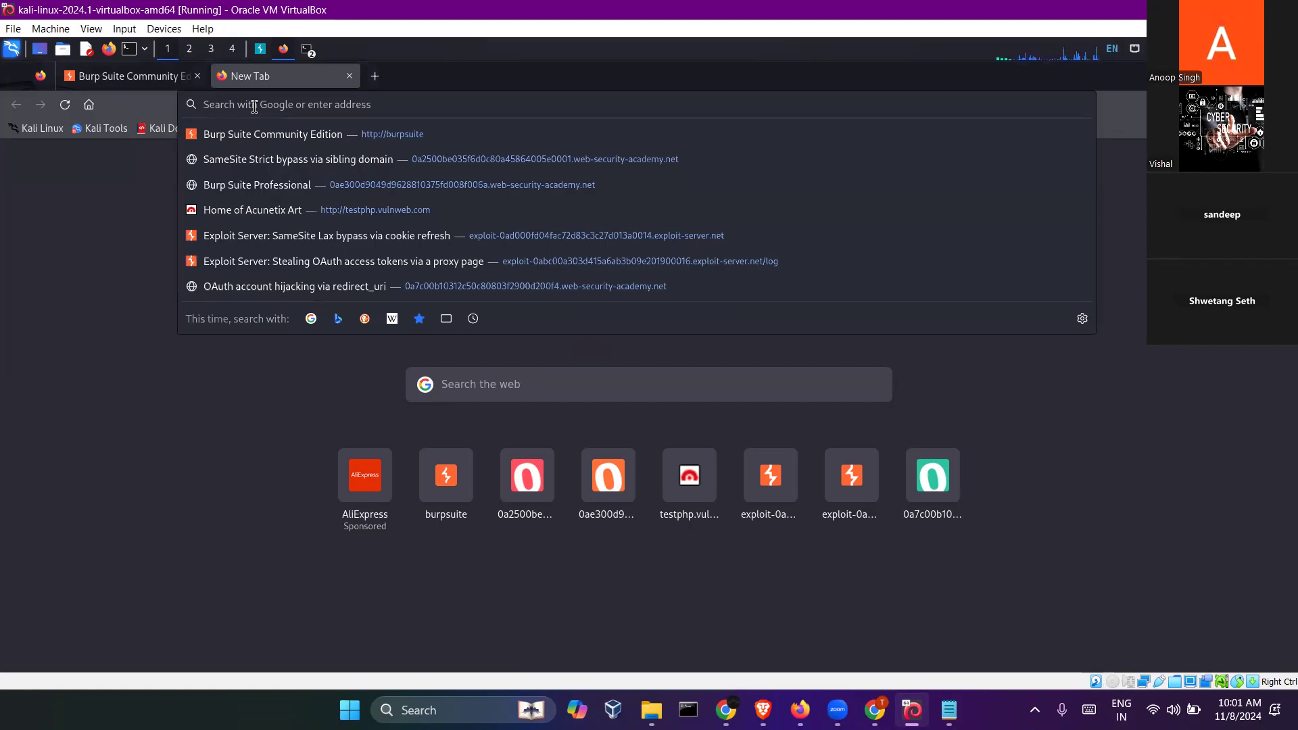
text(googole)
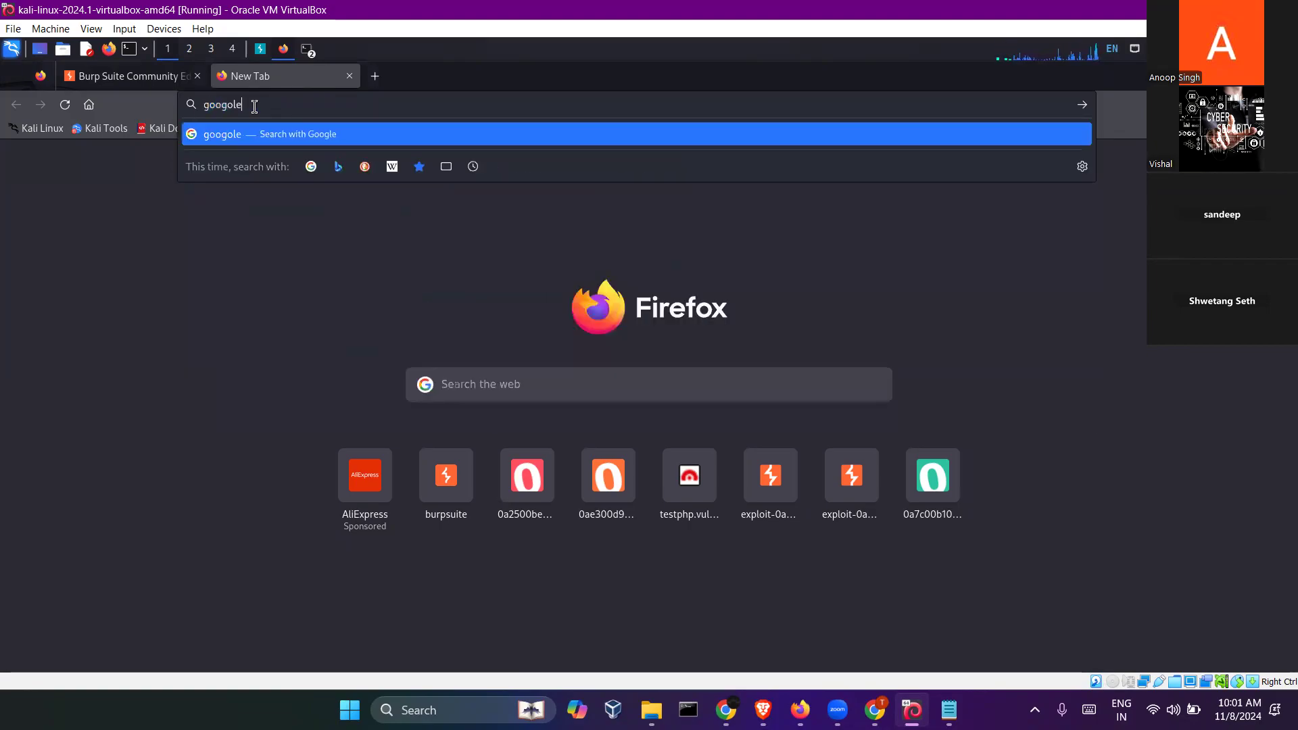
text(.com)
key(BackSpace)
key(Return)
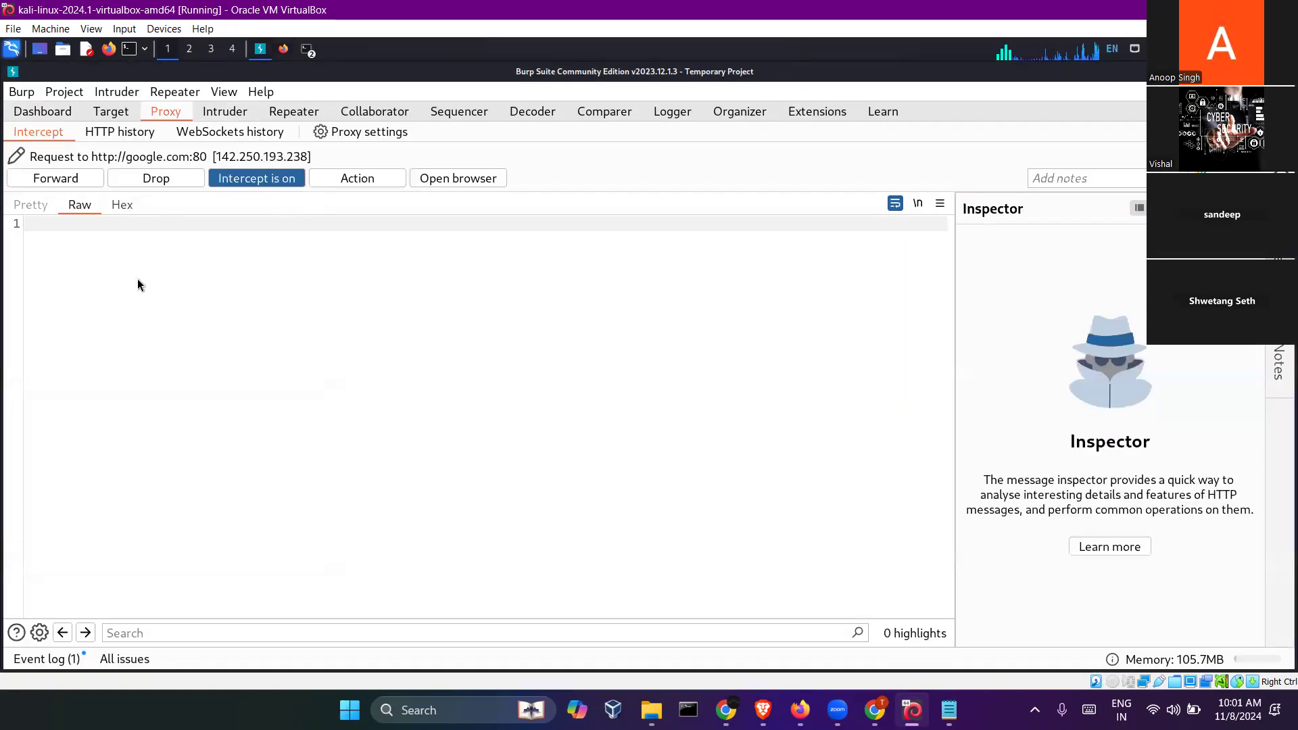
- Forward the intercepted google.com request in Burp Suite and check the page in Firefox
click(55, 179)
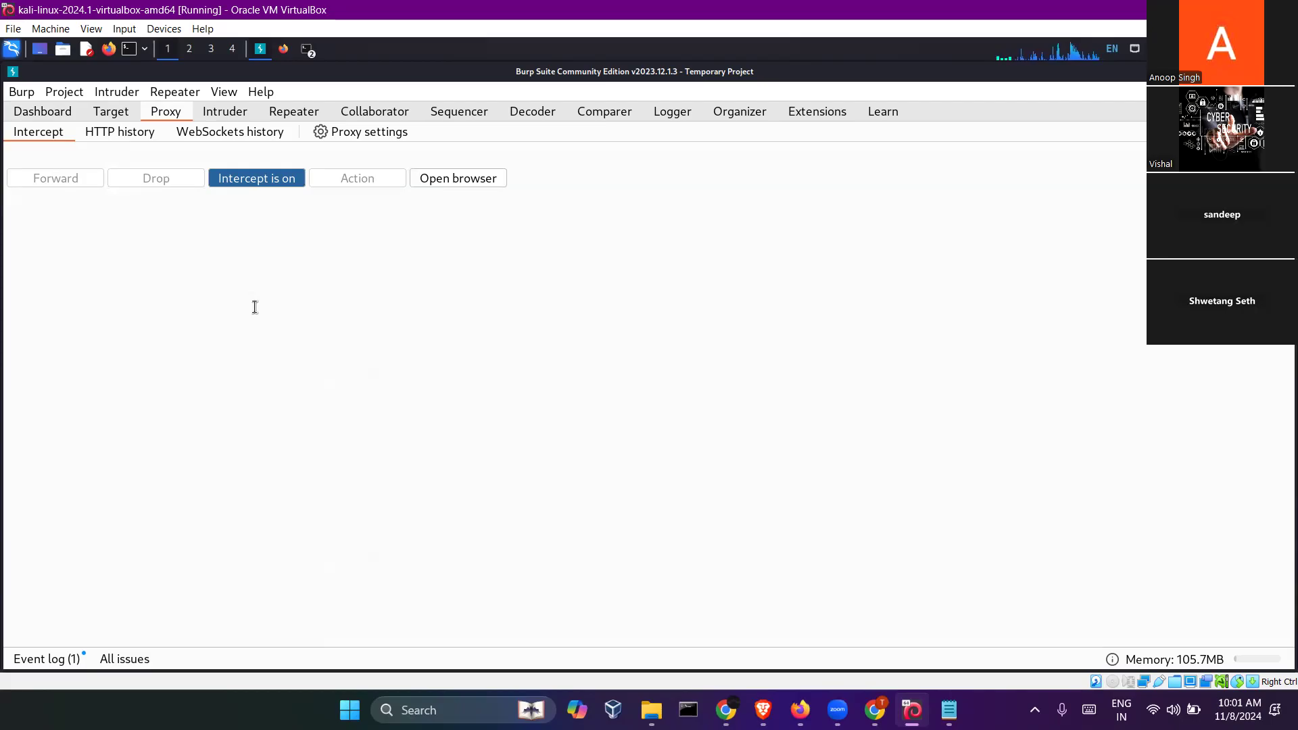
click(283, 51)
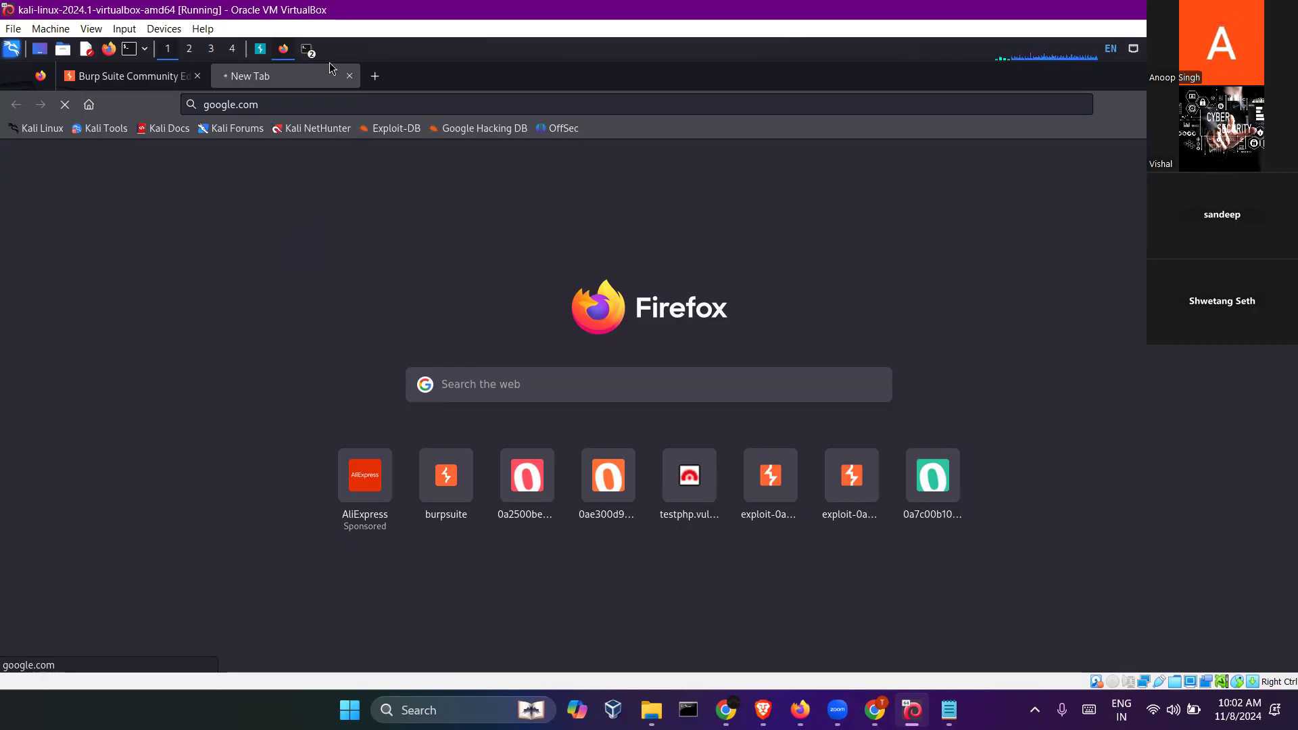
- Turn off request interception in Burp Suite's proxy and return to the google.com tab in Firefox
click(260, 49)
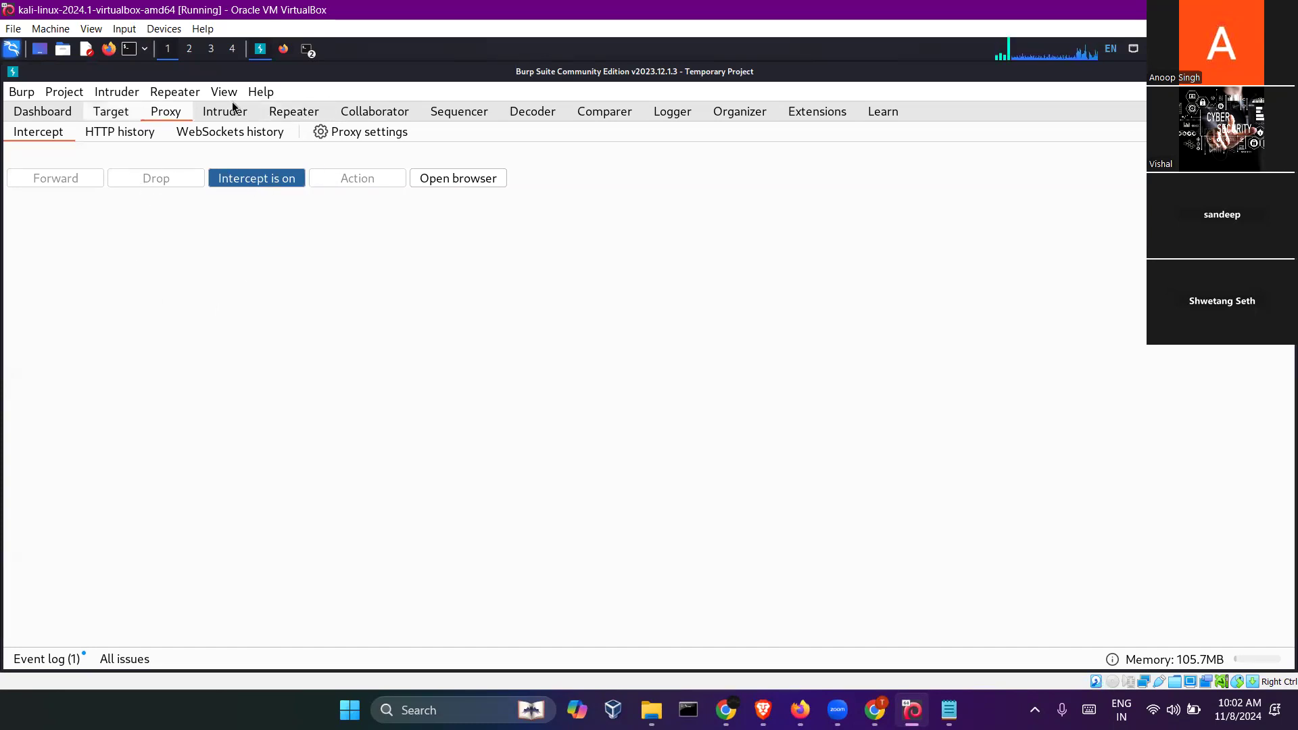
click(285, 179)
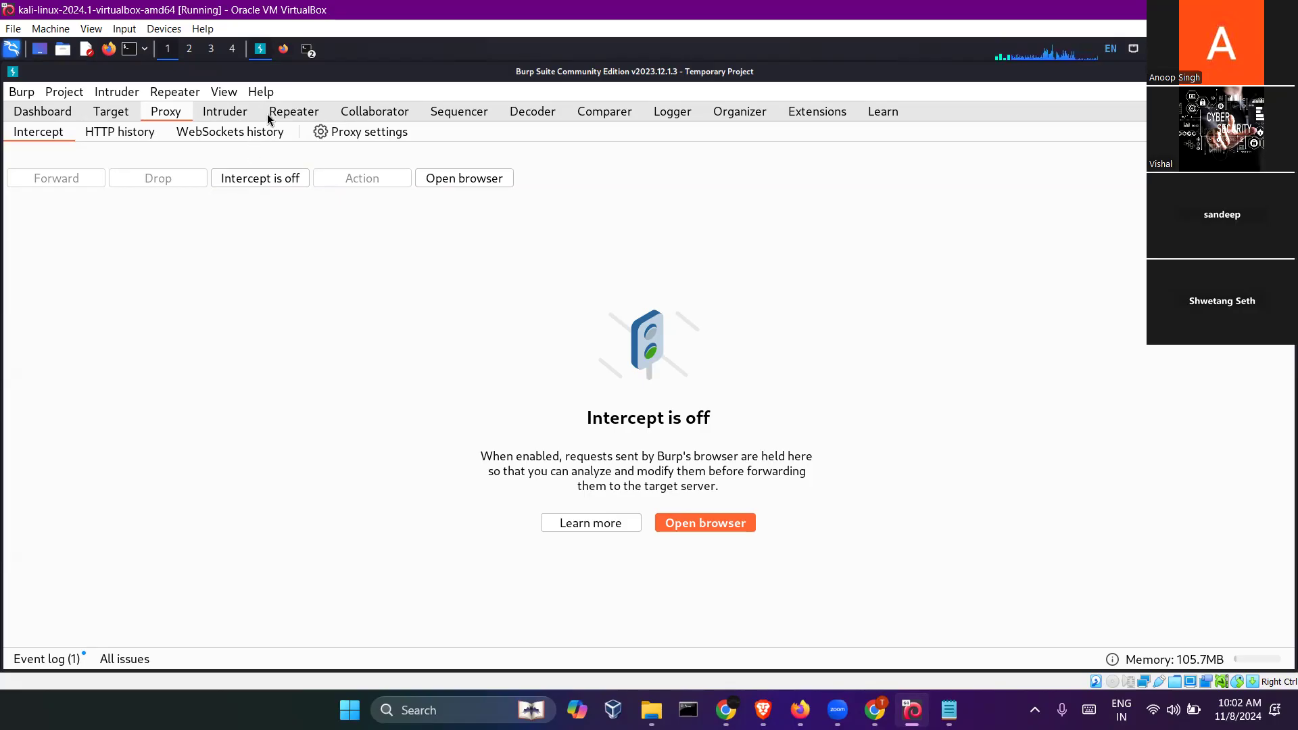
click(283, 50)
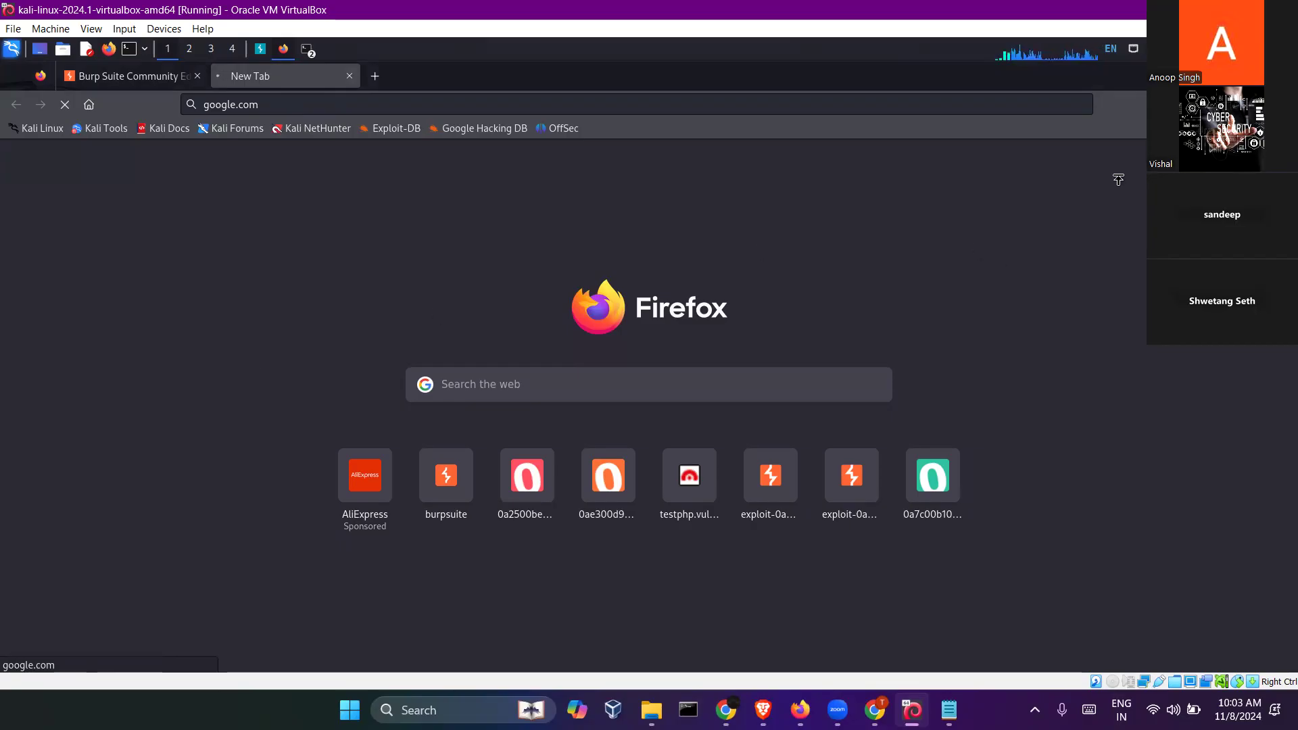
- Close Firefox and exit Burp Suite, confirming that all Burp windows close
click(1283, 75)
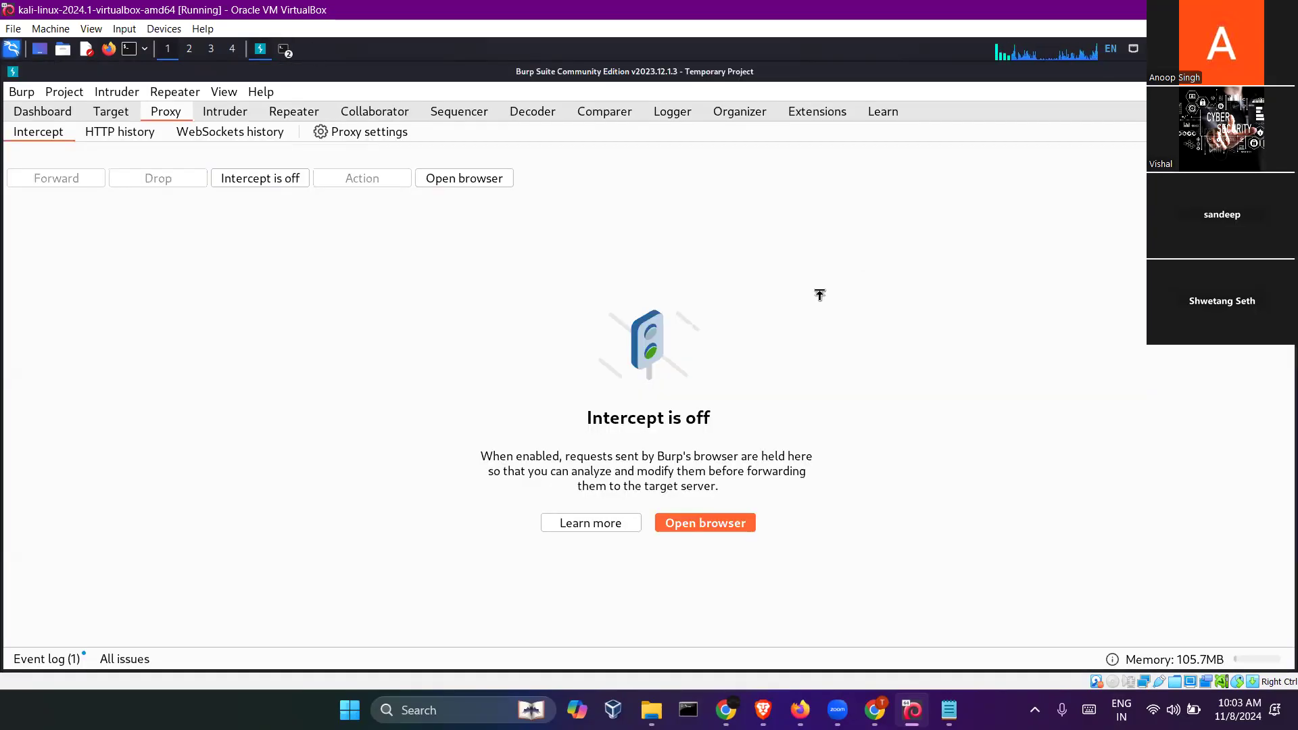
click(1284, 72)
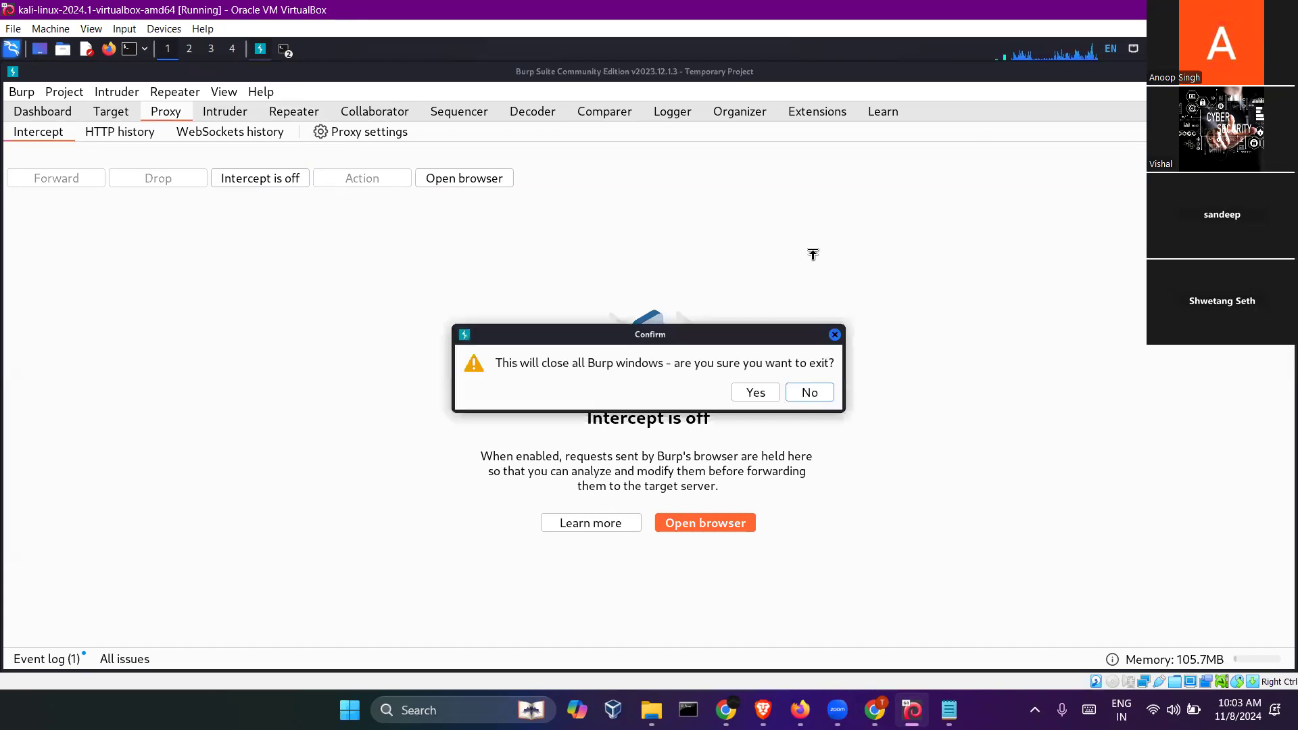
click(762, 392)
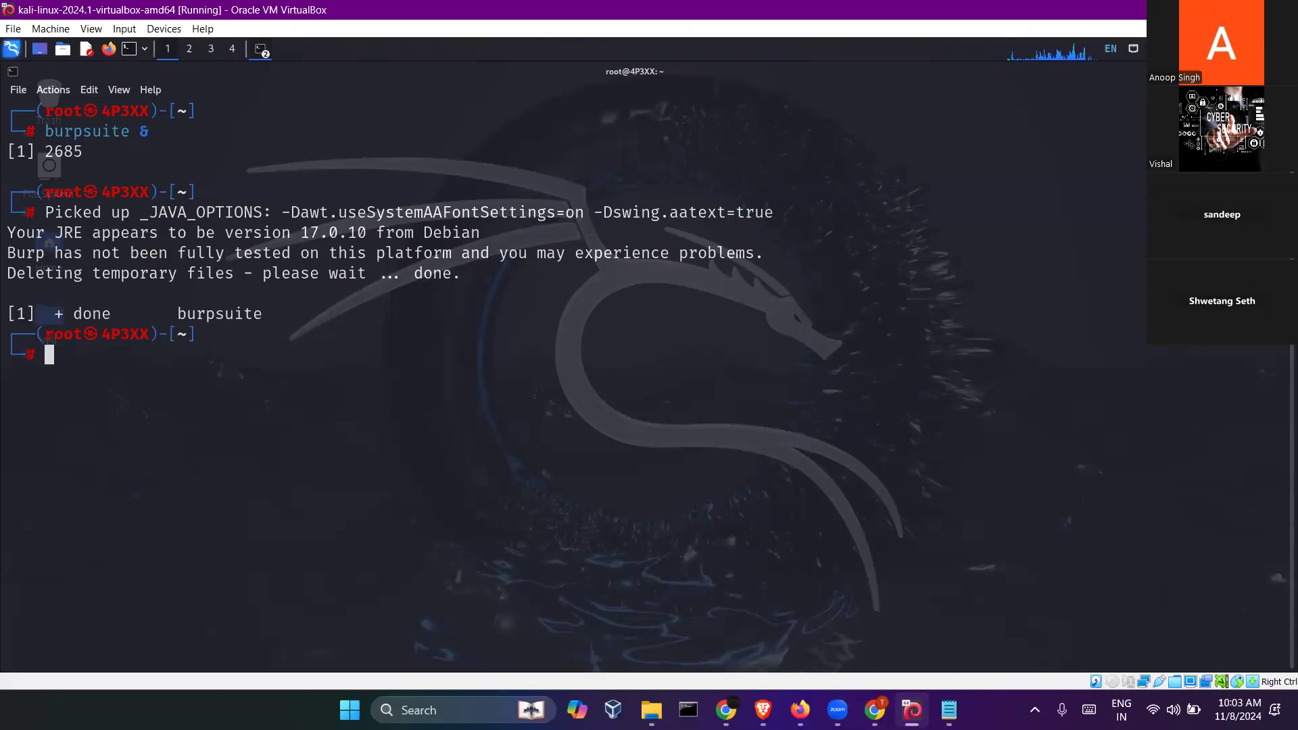
mouse_move(801, 710)
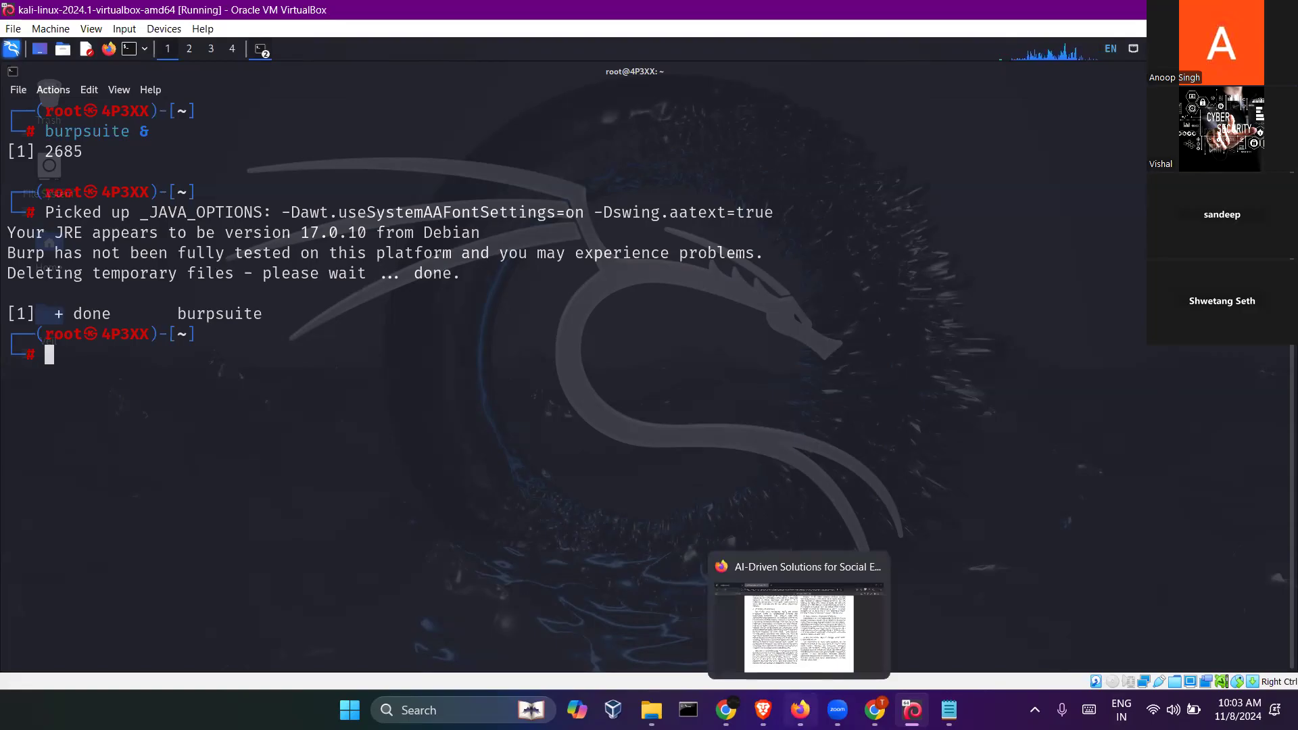